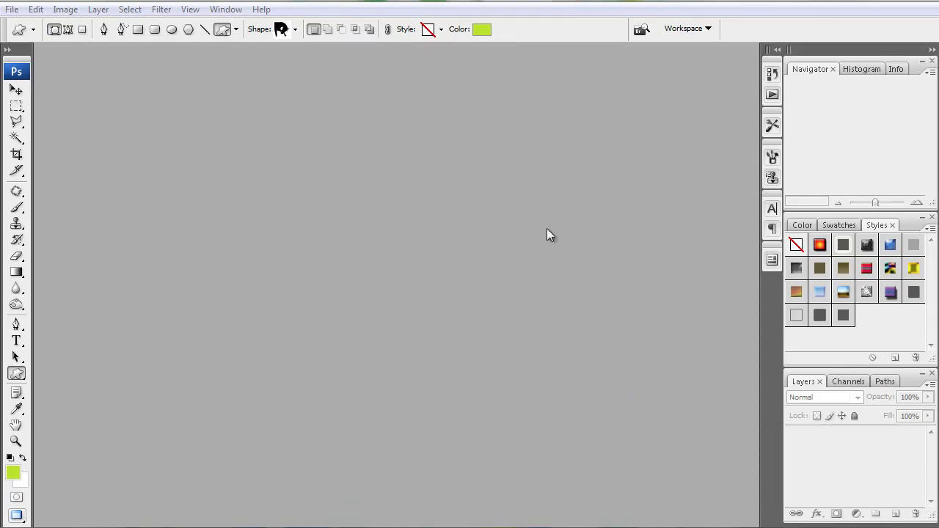
# Select the Hestehode horse-head silhouette in the custom shape picker
pyautogui.click(297, 30)
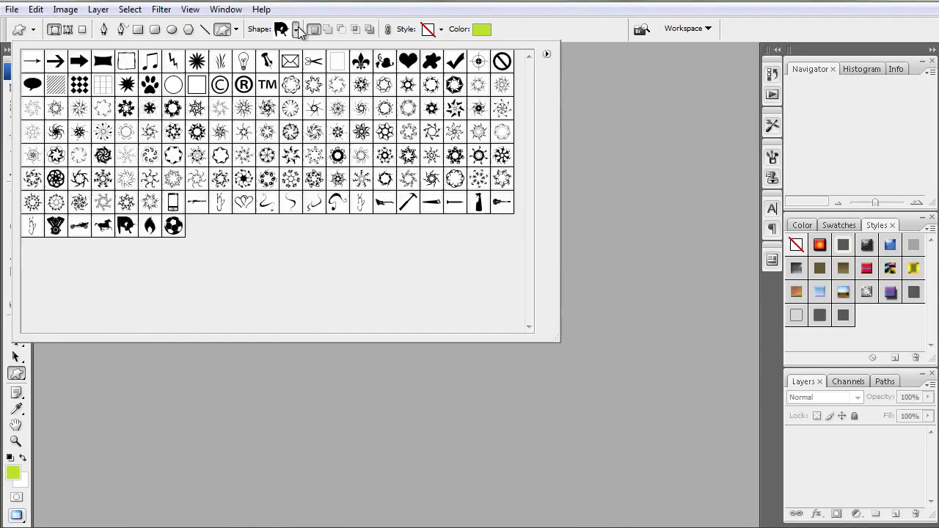
pyautogui.click(125, 227)
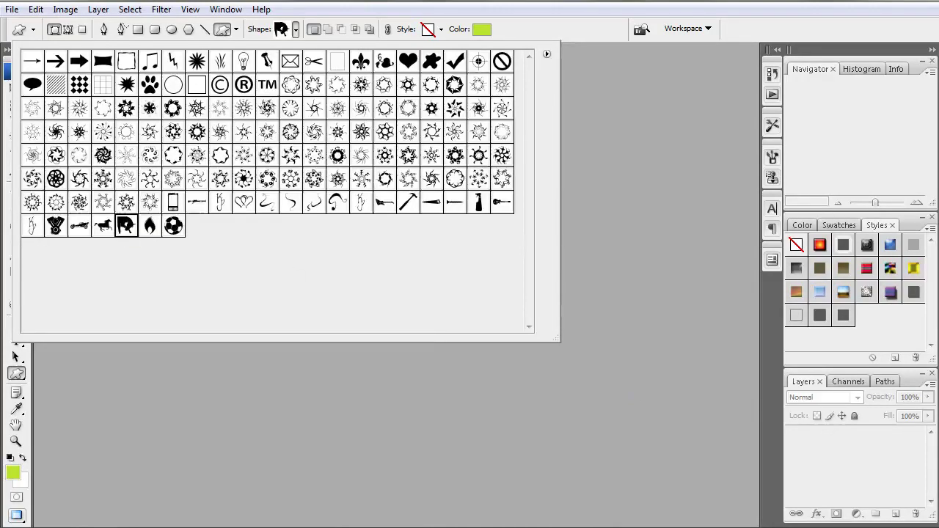
pyautogui.press('Return')
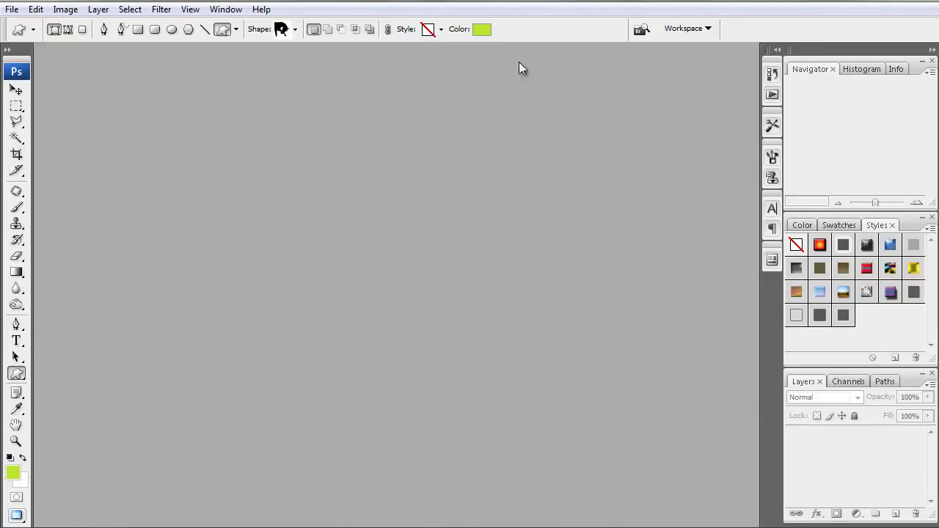
# Start a new document 800 px wide and 300 px high with a white background
pyautogui.click(13, 9)
pyautogui.click(29, 25)
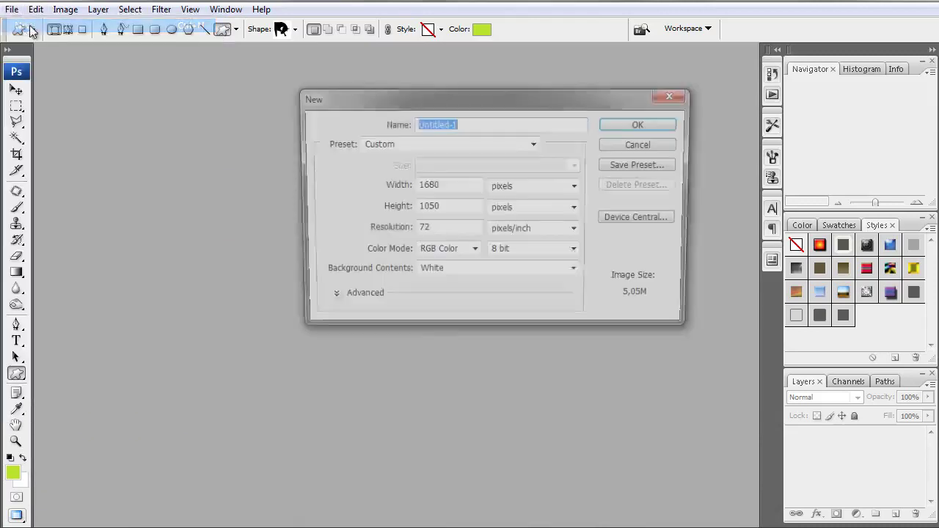
pyautogui.click(474, 185)
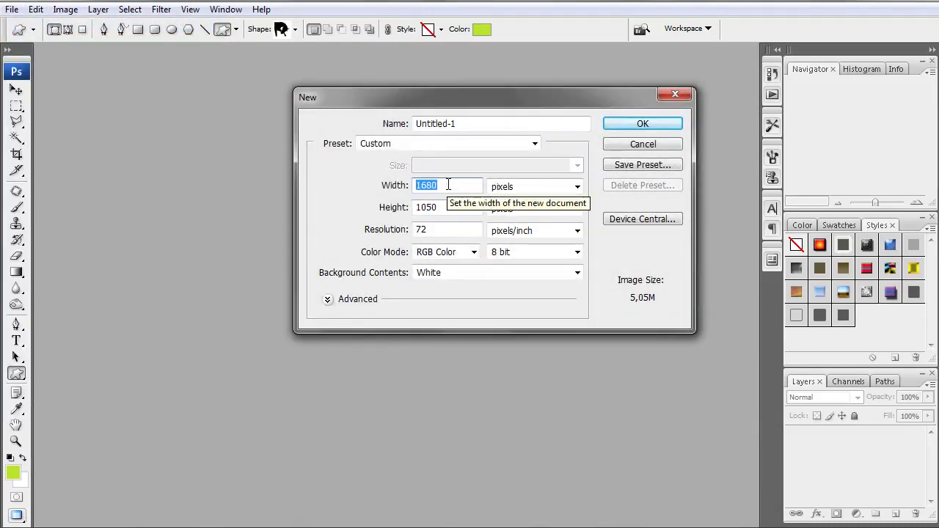
pyautogui.write('800')
pyautogui.press('Tab')
pyautogui.press('Tab')
pyautogui.write('30')
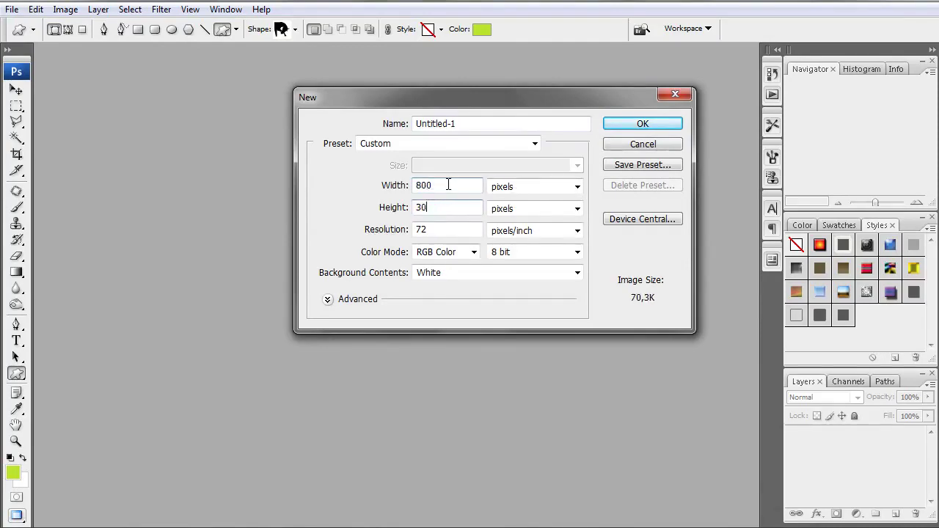
pyautogui.press('Return')
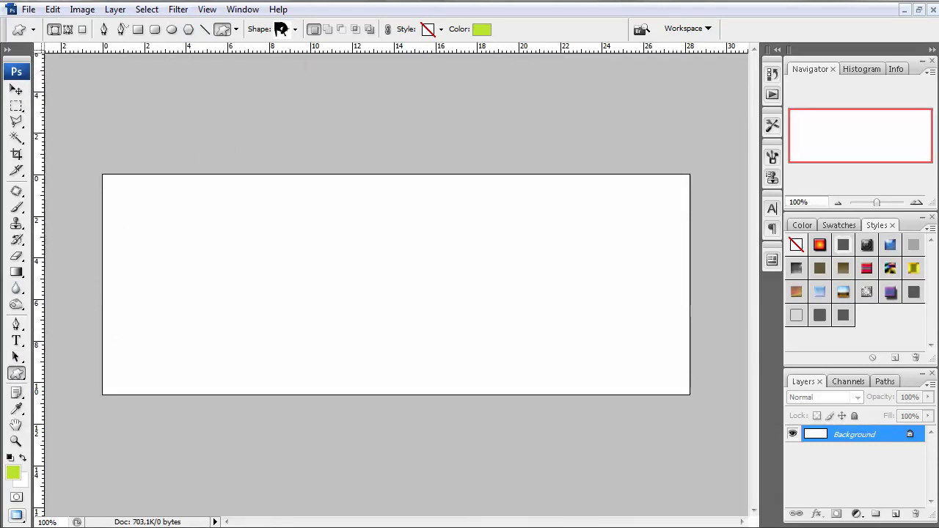
# Set the foreground to dark grey #262722 and draw the Hestehode horse head on the left
pyautogui.click(295, 29)
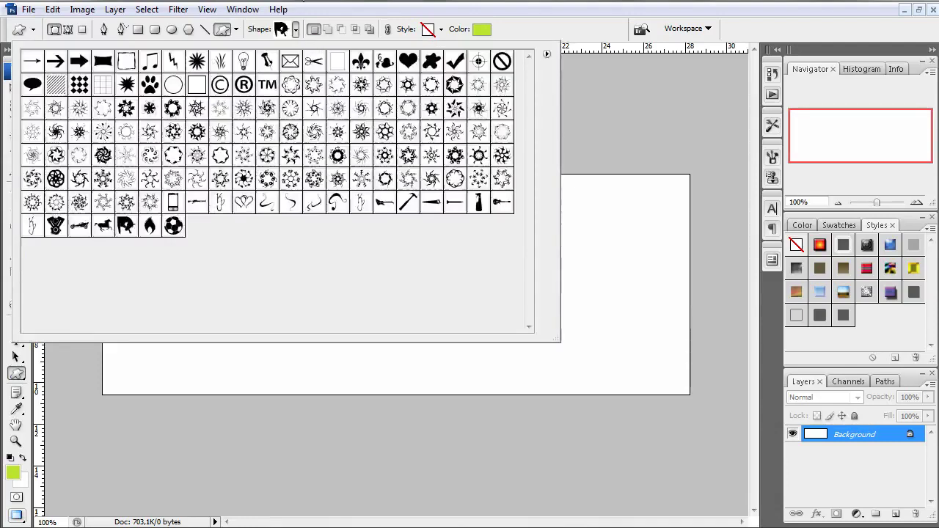
pyautogui.click(295, 30)
pyautogui.click(13, 472)
pyautogui.write('0')
pyautogui.moveTo(556, 322); pyautogui.dragTo(572, 303)
pyautogui.click(888, 148)
pyautogui.moveTo(203, 224); pyautogui.dragTo(308, 373)
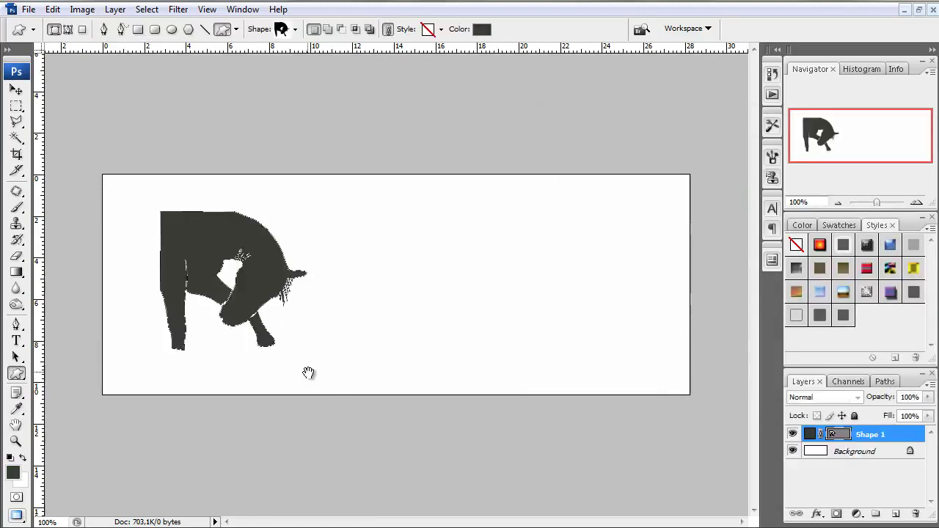
pyautogui.click(896, 455)
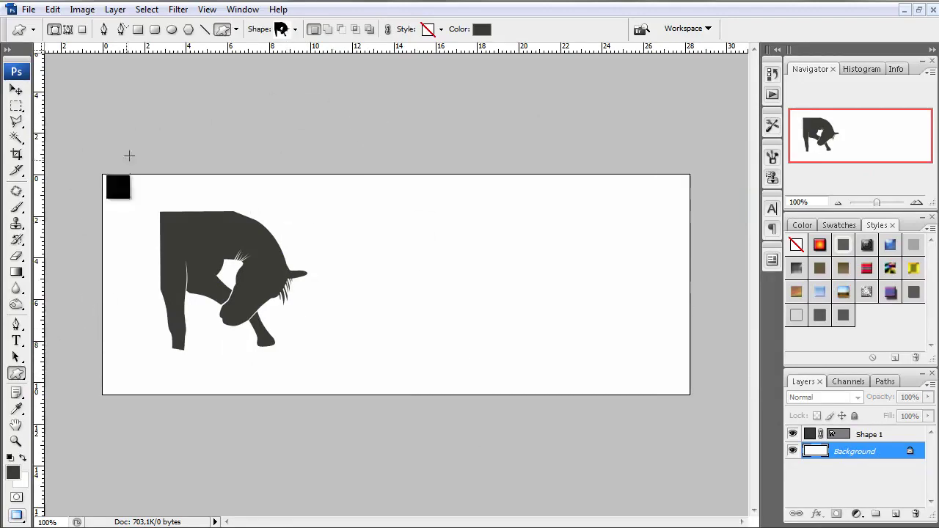
# Draw a large dark circle over the horse head on a new Shape 2 layer
pyautogui.click(173, 30)
pyautogui.moveTo(165, 215); pyautogui.dragTo(326, 389)
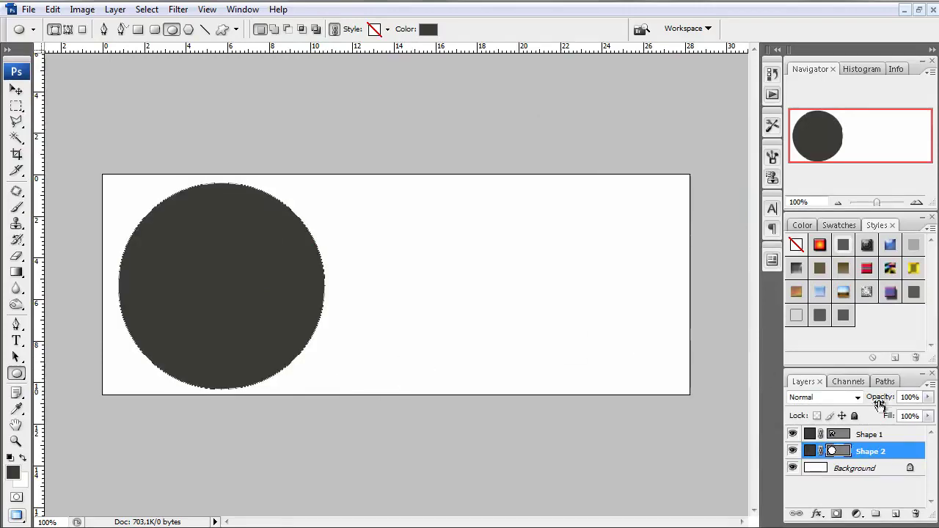
pyautogui.moveTo(814, 435); pyautogui.dragTo(868, 455)
pyautogui.click(841, 452)
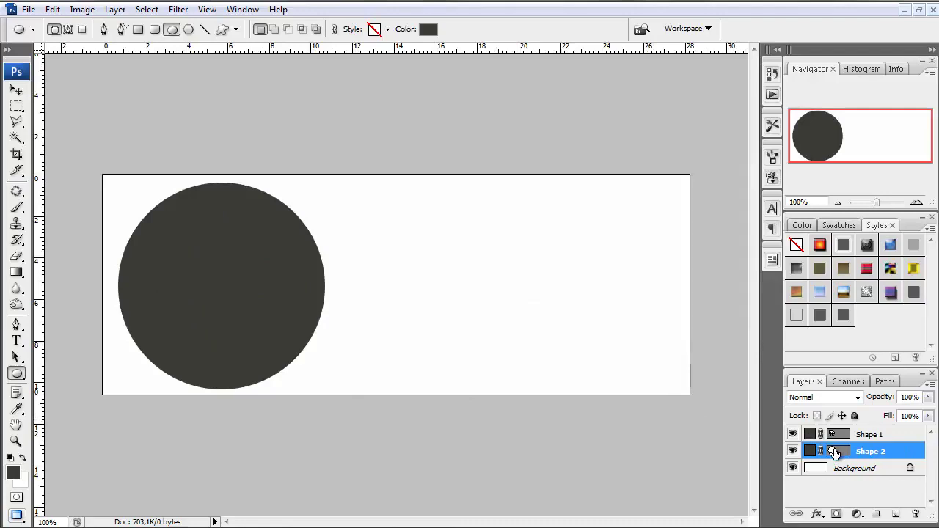
pyautogui.keyDown('ctrl'); pyautogui.click(834, 453); pyautogui.keyUp('ctrl')
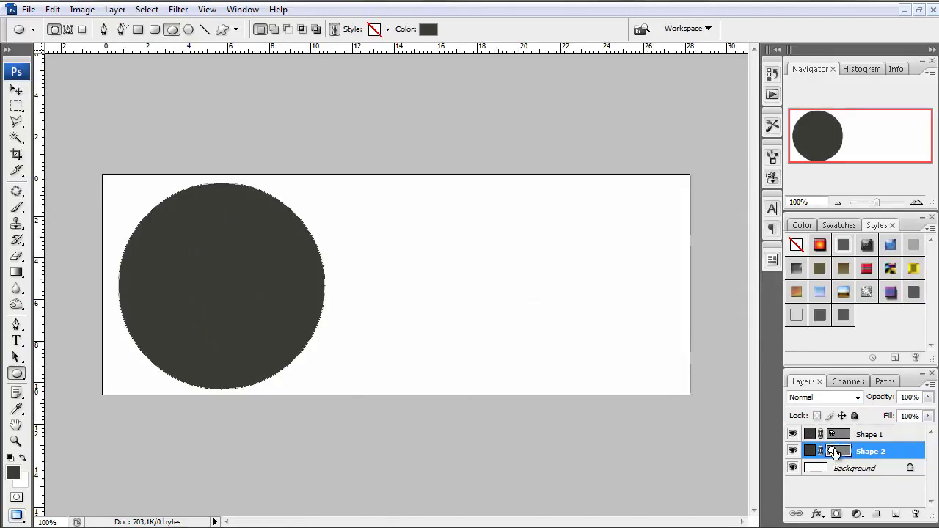
pyautogui.moveTo(834, 453); pyautogui.dragTo(350, 199)
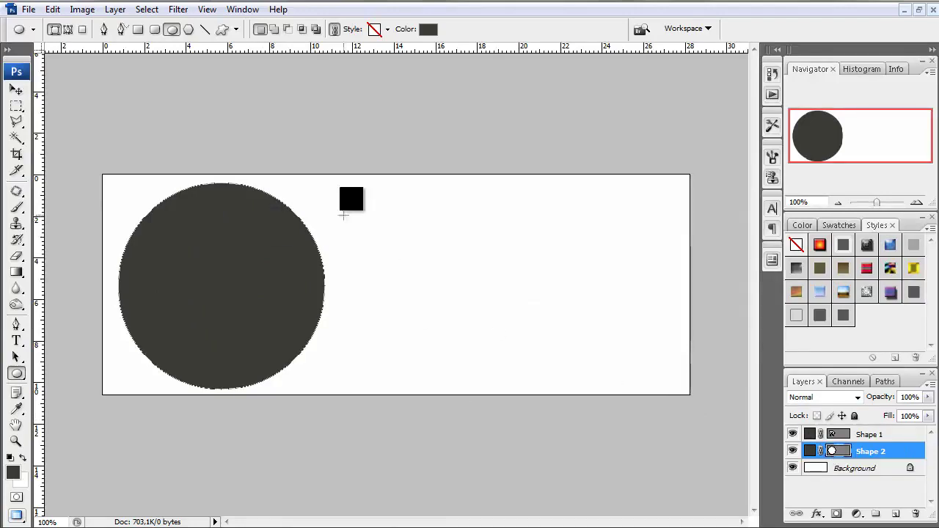
# Subtract a smaller inner circle so the circle becomes a ring
pyautogui.click(290, 29)
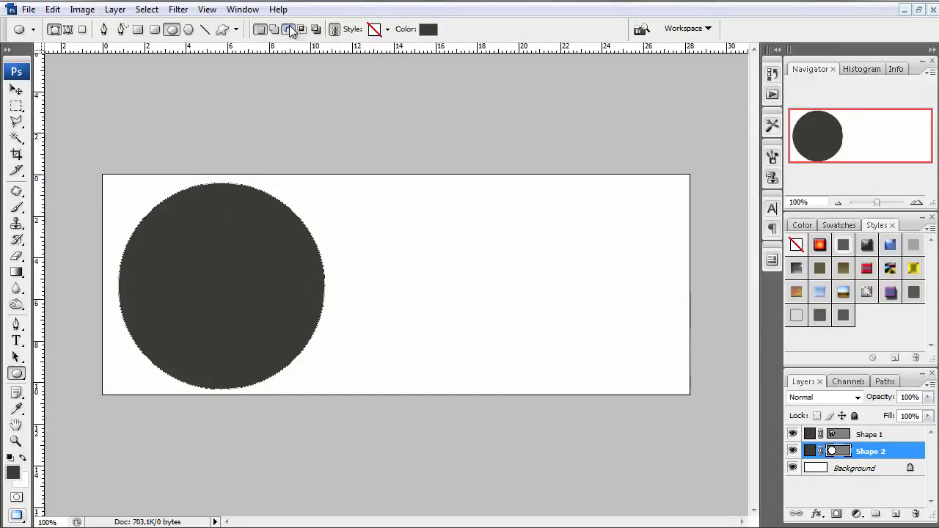
pyautogui.moveTo(197, 251); pyautogui.dragTo(336, 378)
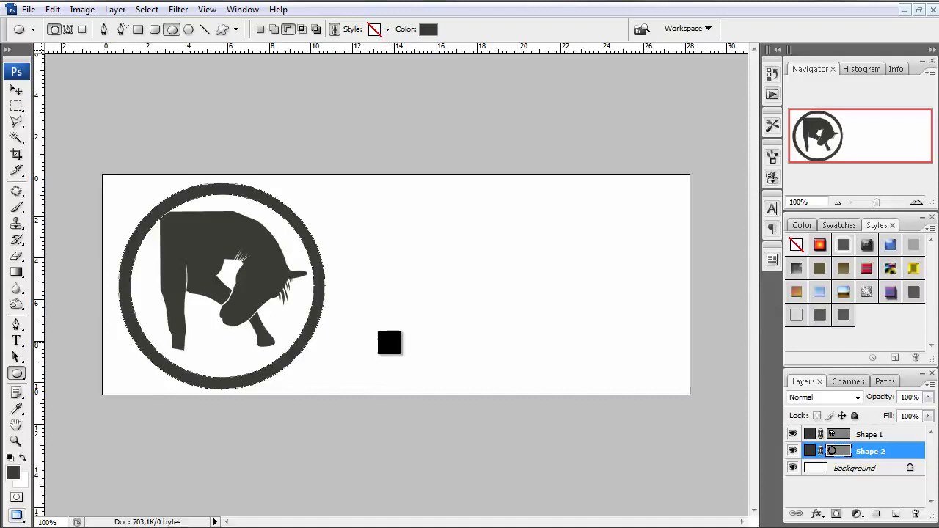
pyautogui.click(897, 435)
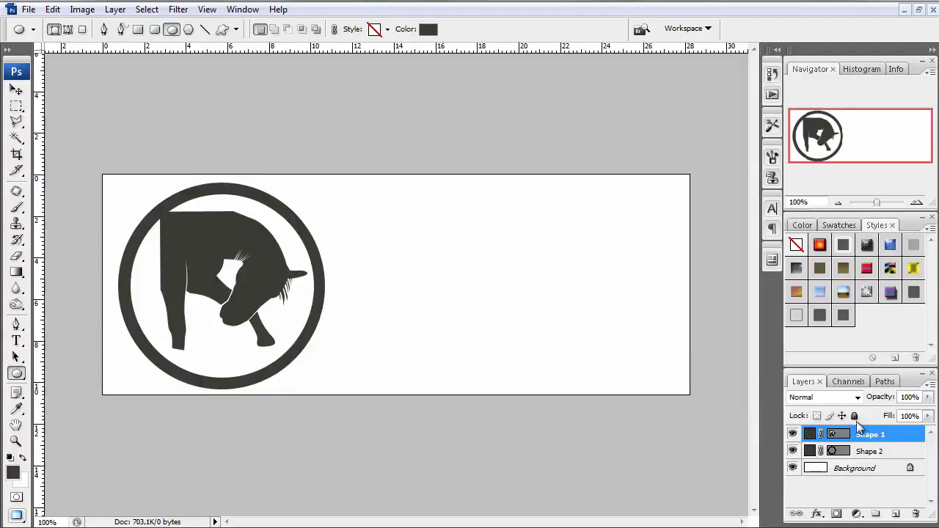
# Scale the horse head to about 139% and move it down-left past the ring
pyautogui.hotkey('ctrl', 't')
pyautogui.moveTo(308, 211); pyautogui.dragTo(379, 168)
pyautogui.moveTo(304, 223); pyautogui.dragTo(257, 253)
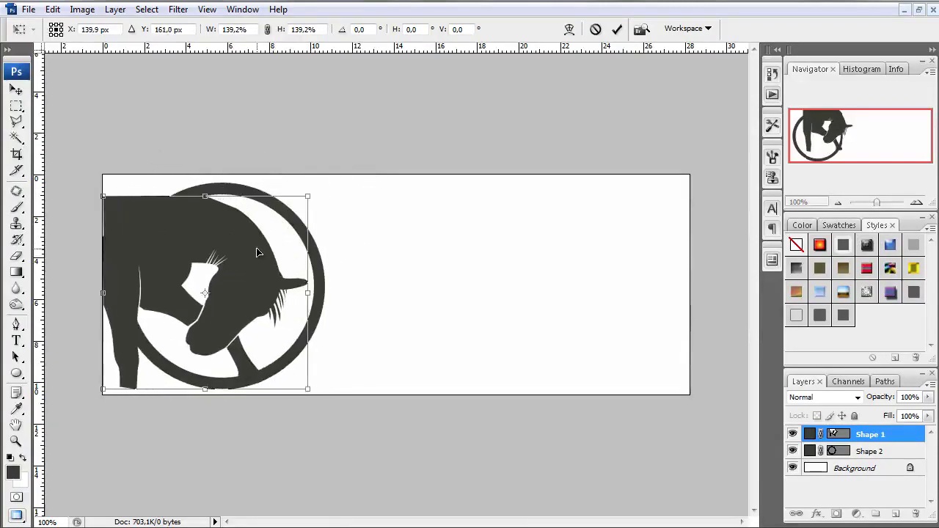
pyautogui.press('Return')
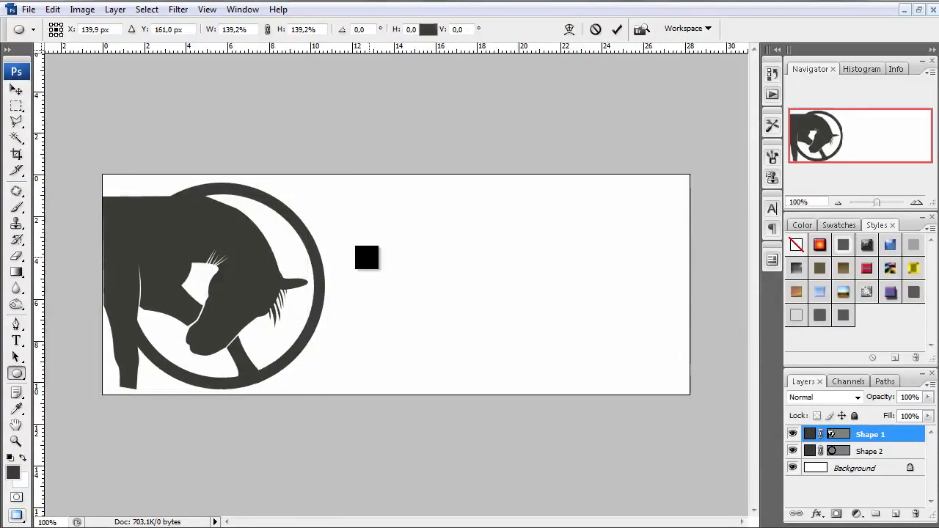
pyautogui.press('u')
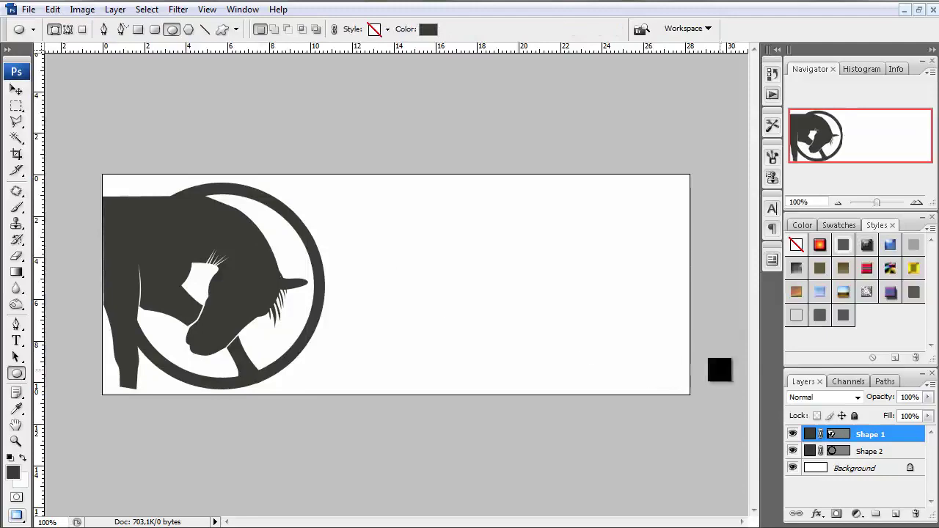
# Merge the horse-head shape into a new empty Layer 1
pyautogui.click(896, 515)
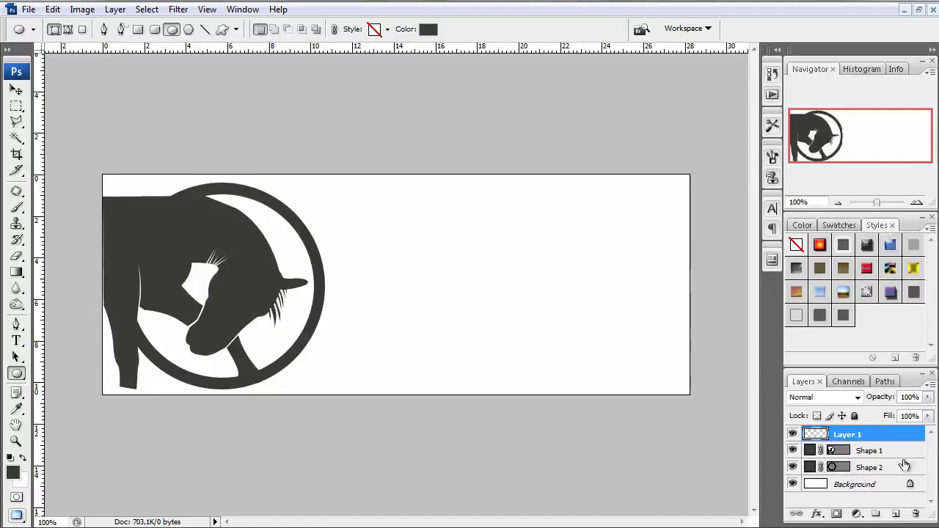
pyautogui.keyDown('shift'); pyautogui.click(904, 453); pyautogui.keyUp('shift')
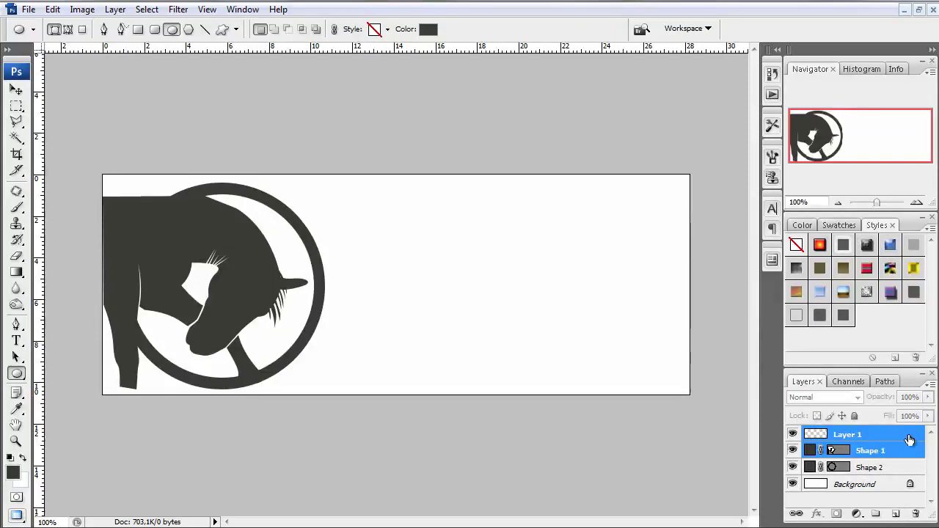
pyautogui.rightClick(906, 439)
pyautogui.click(923, 390)
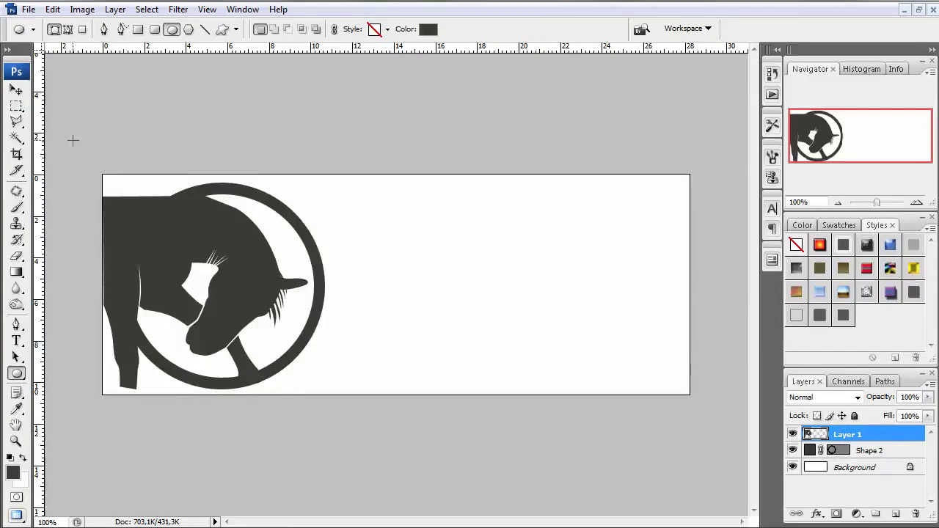
# Delete the horse-head parts outside an elliptical selection around the ring
pyautogui.rightClick(16, 106)
pyautogui.click(59, 119)
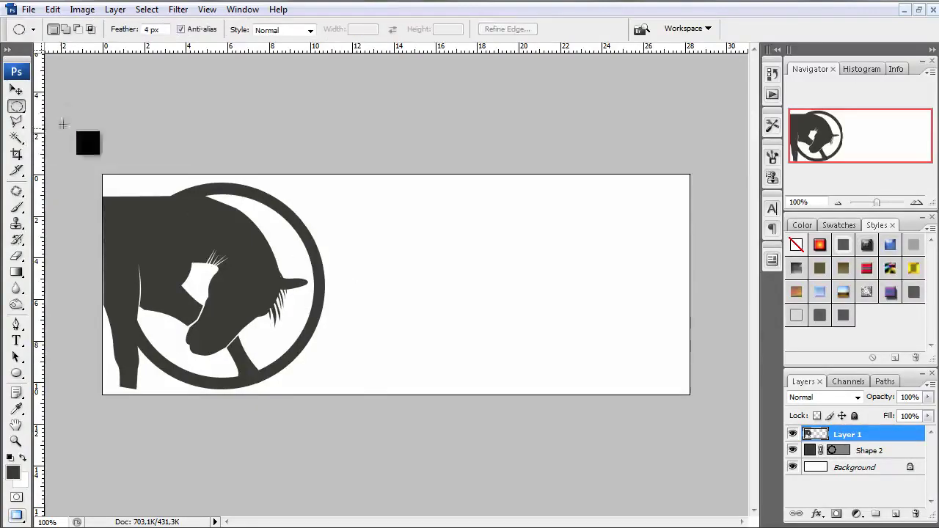
pyautogui.moveTo(151, 224); pyautogui.dragTo(360, 385)
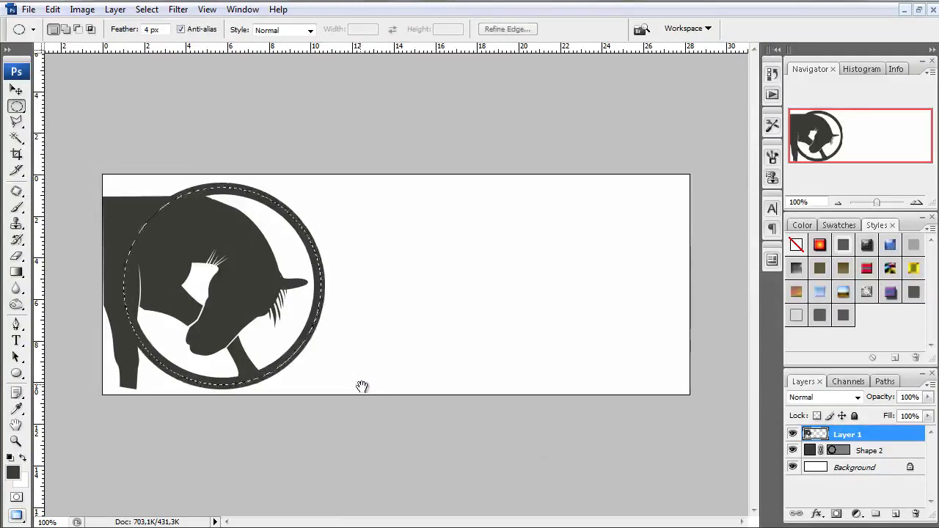
pyautogui.rightClick(243, 245)
pyautogui.click(314, 270)
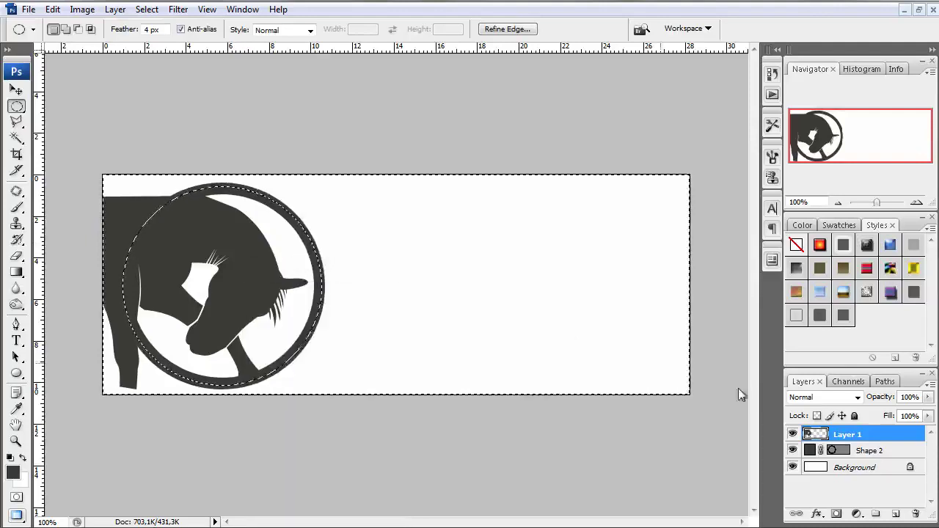
pyautogui.press('Delete')
pyautogui.hotkey('ctrl', 'd')
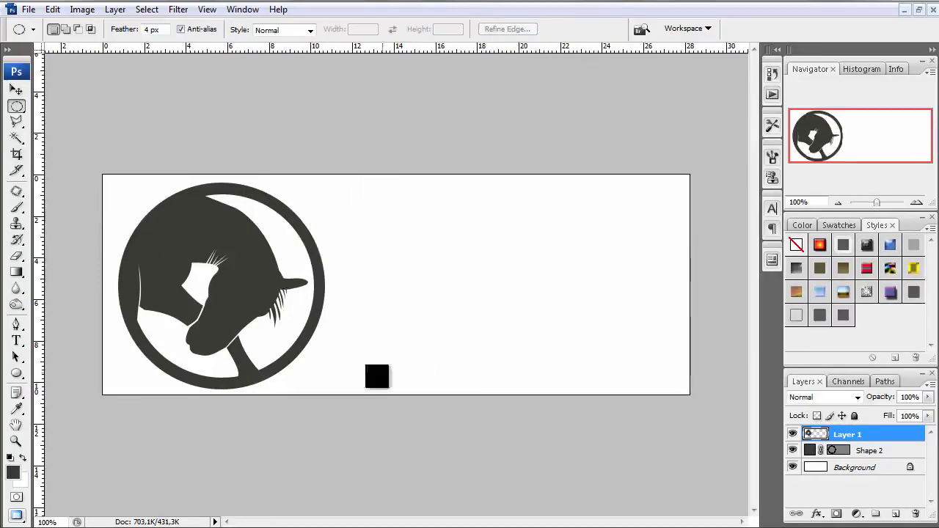
pyautogui.click(18, 373)
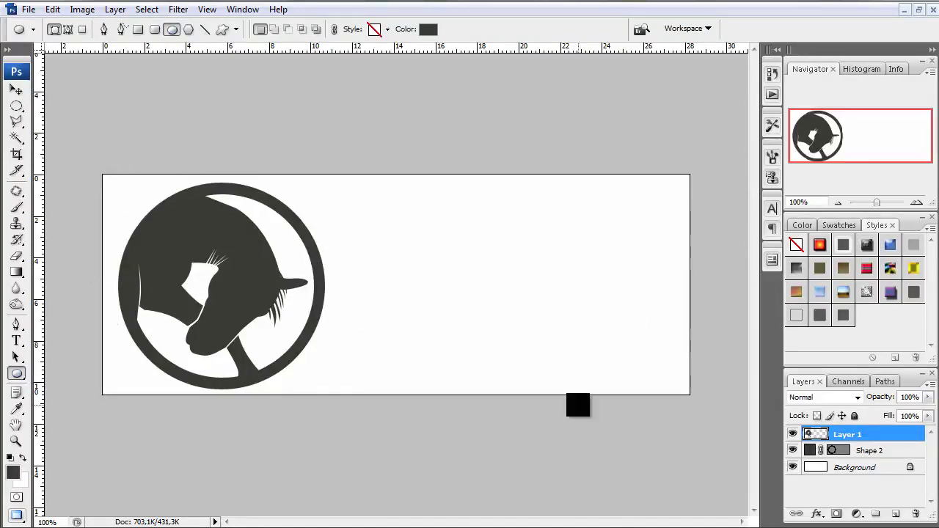
# Draw a dark rounded rectangle with 30 cm radius across the ring's lower half
pyautogui.click(155, 29)
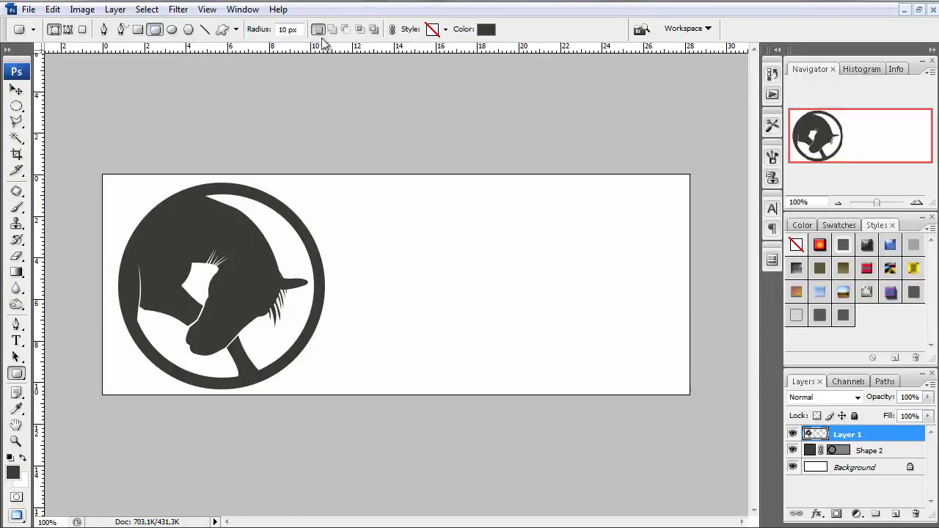
pyautogui.moveTo(409, 245)
pyautogui.mouseDown()
pyautogui.moveTo(621, 348)
pyautogui.moveTo(654, 343)
pyautogui.mouseUp()
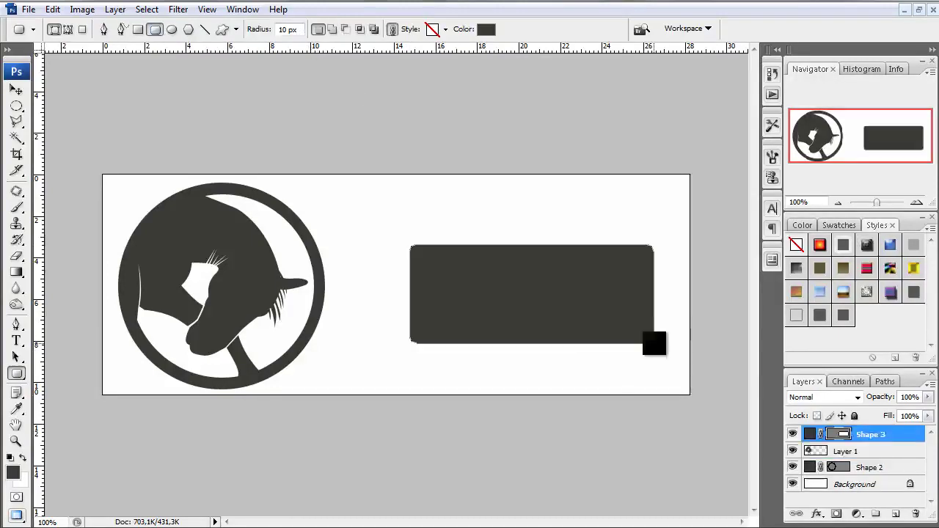
pyautogui.hotkey('ctrl', 'z')
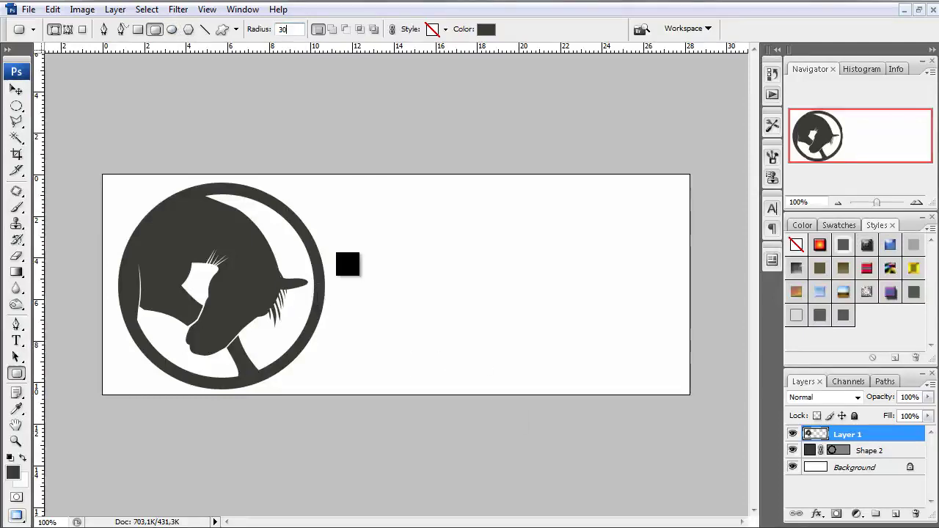
pyautogui.moveTo(318, 300); pyautogui.dragTo(646, 388)
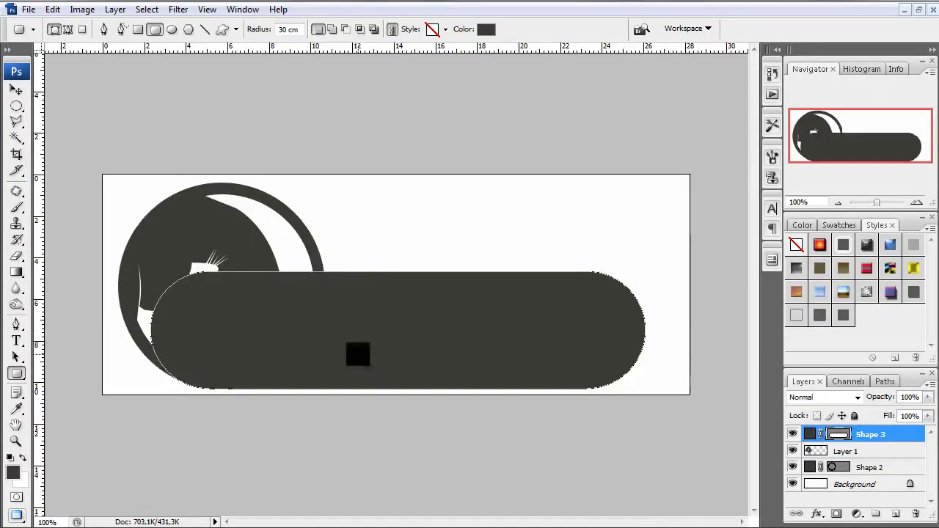
pyautogui.scroll(2, 94, 355)
pyautogui.scroll(3, 361, 189)
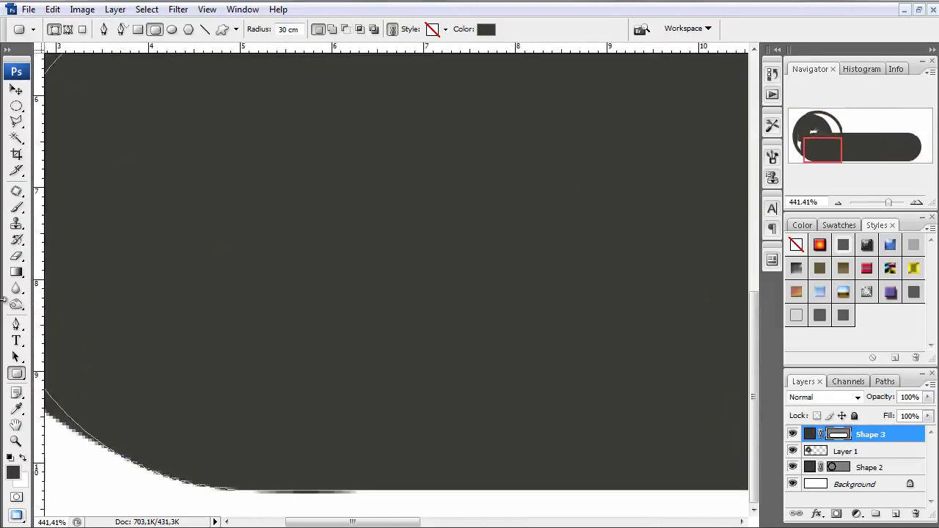
# Nudge the bar slightly into position and fit the image on screen
pyautogui.click(18, 91)
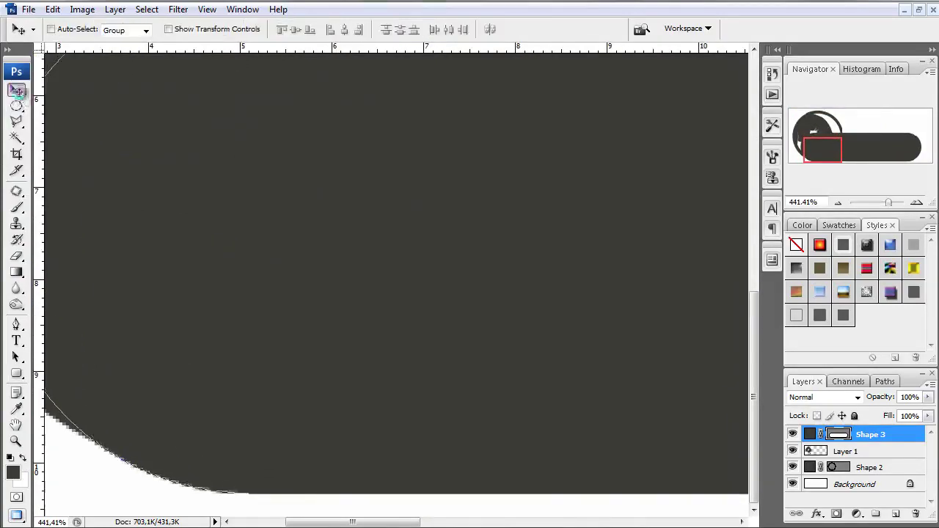
pyautogui.press('Right')
pyautogui.press('Right')
pyautogui.press('Right')
pyautogui.press('Right')
pyautogui.press('Right')
pyautogui.press('Right')
pyautogui.press('Right')
pyautogui.press('Right')
pyautogui.press('Right')
pyautogui.press('Right')
pyautogui.press('Right')
pyautogui.press('Right')
pyautogui.press('Right')
pyautogui.press('Right')
pyautogui.press('Right')
pyautogui.press('Right')
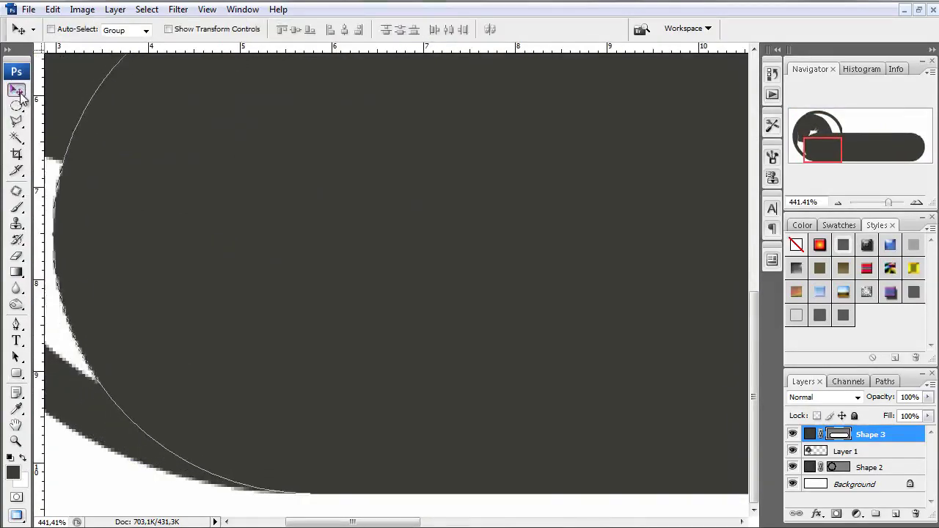
pyautogui.press('Left')
pyautogui.press('Left')
pyautogui.click(16, 106)
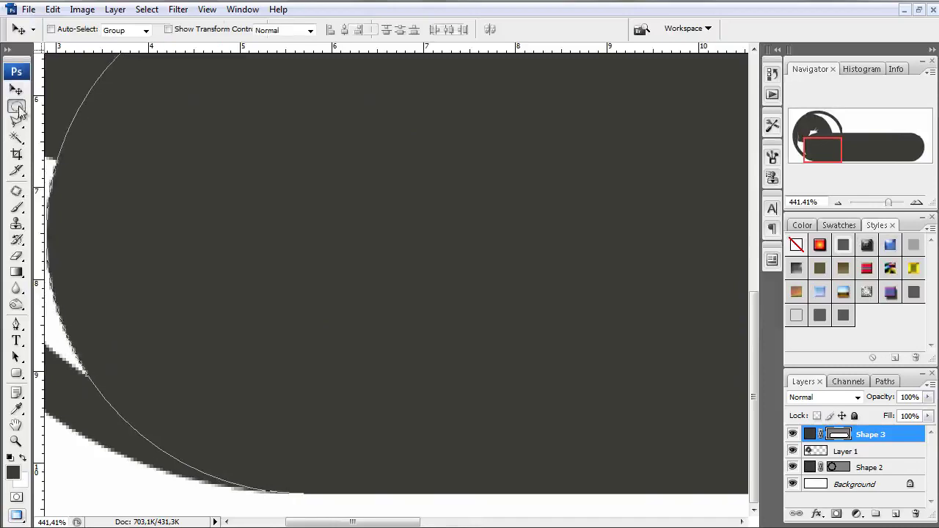
pyautogui.hotkey('ctrl', '0')
pyautogui.keyDown('alt'); pyautogui.click(369, 268); pyautogui.keyUp('alt')
pyautogui.hotkey('alt', 'space')
pyautogui.press('Escape')
pyautogui.scroll(4, 391, 232)
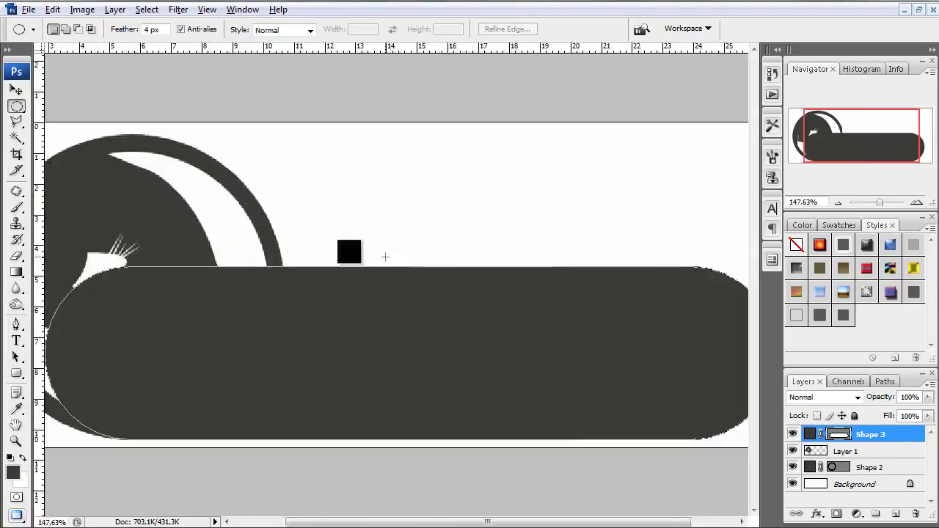
pyautogui.scroll(-3, 391, 232)
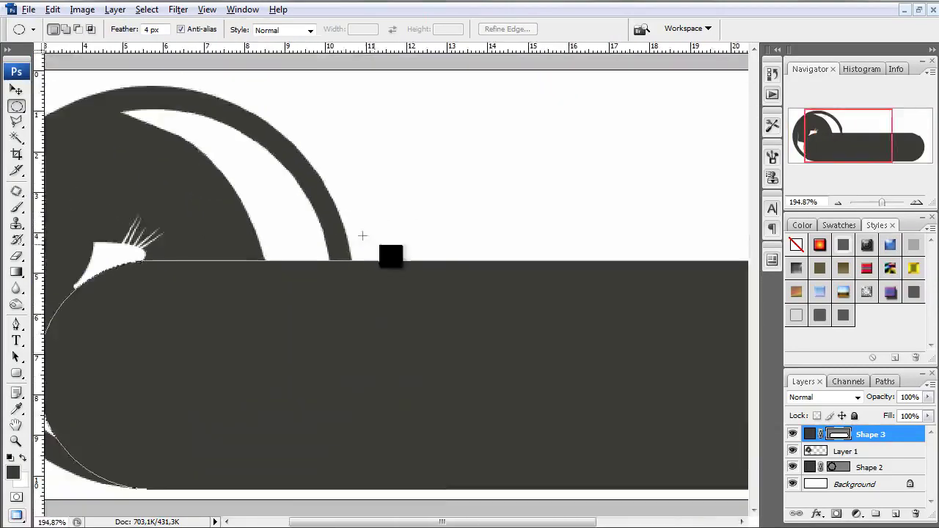
# Merge the bar into new Layer 2 and clear it inside a circle matching the ring
pyautogui.click(895, 513)
pyautogui.keyDown('ctrl'); pyautogui.click(898, 454); pyautogui.keyUp('ctrl')
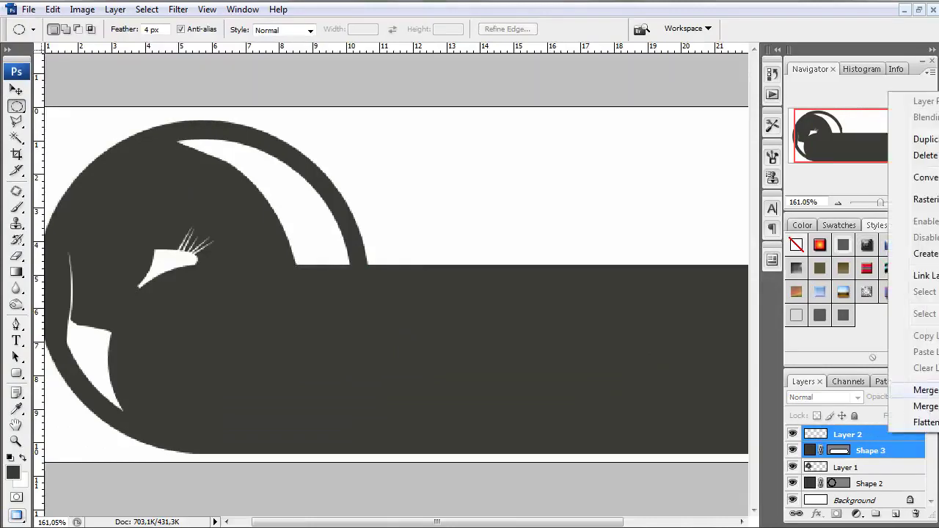
pyautogui.click(925, 390)
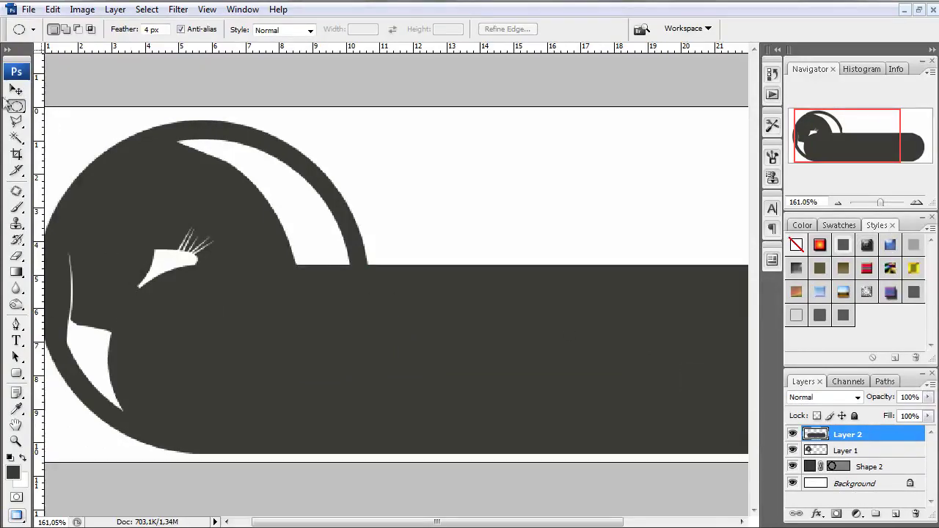
pyautogui.moveTo(339, 367); pyautogui.dragTo(412, 445)
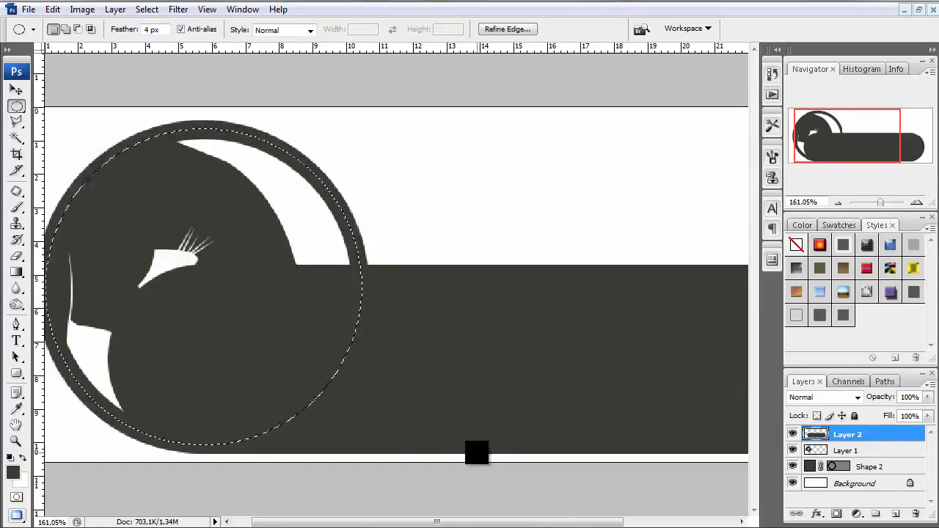
pyautogui.press('Delete')
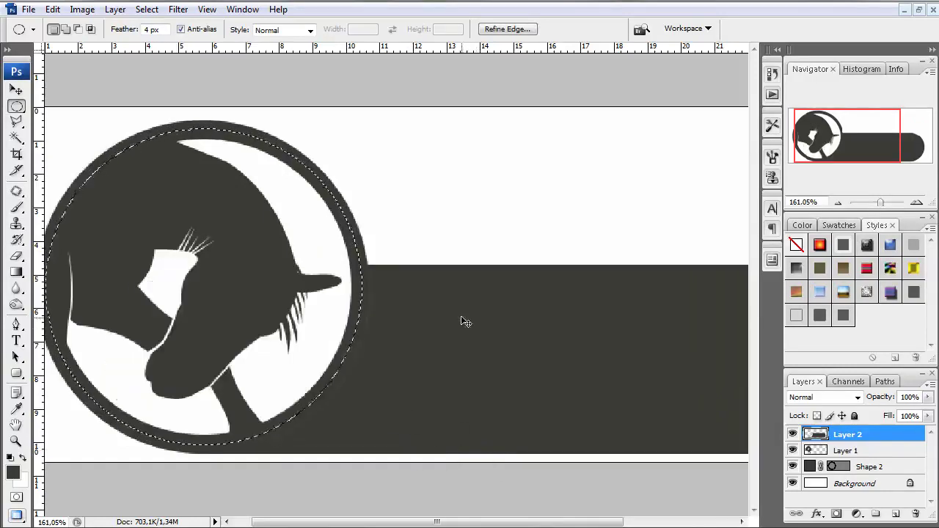
pyautogui.hotkey('ctrl', 'z')
pyautogui.moveTo(444, 303); pyautogui.dragTo(442, 303)
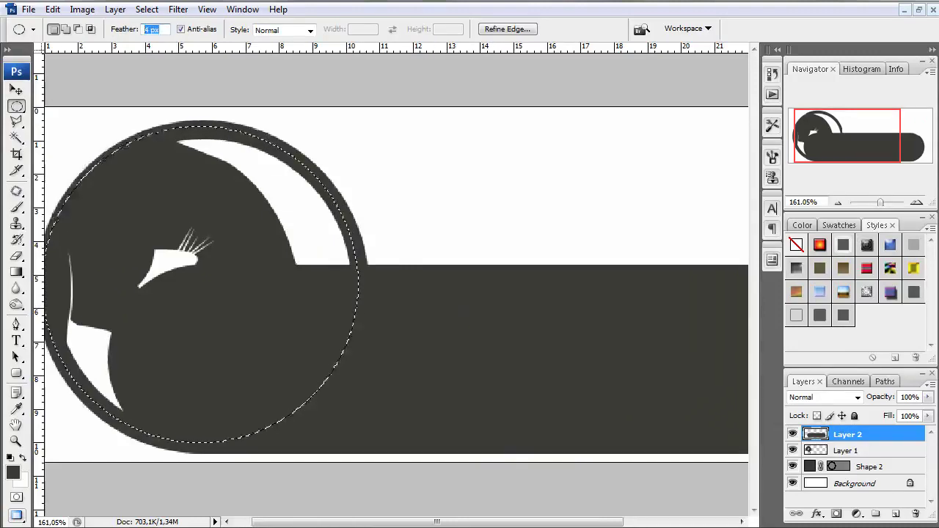
pyautogui.moveTo(73, 163); pyautogui.dragTo(412, 440)
pyautogui.press('Delete')
pyautogui.hotkey('ctrl', 'd')
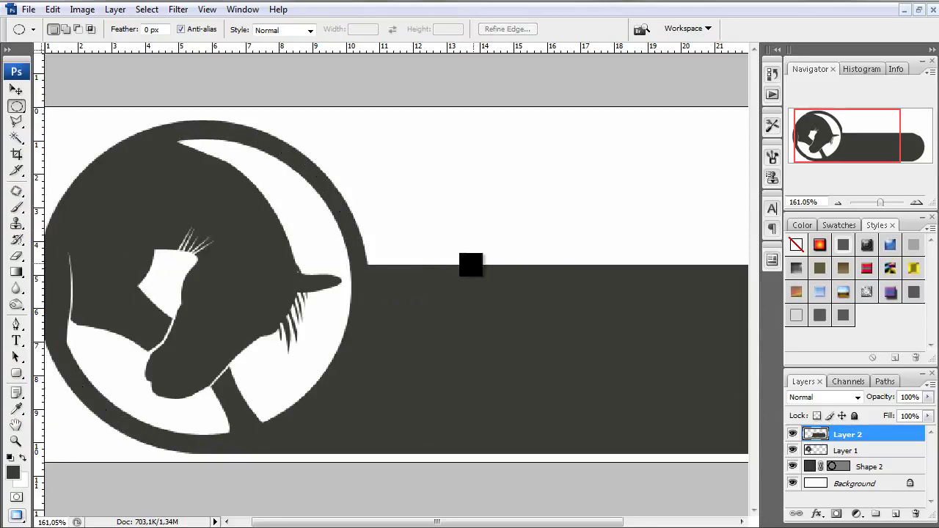
# Place a circular selection touching both ring and bar, then invert it
pyautogui.scroll(9, 429, 192)
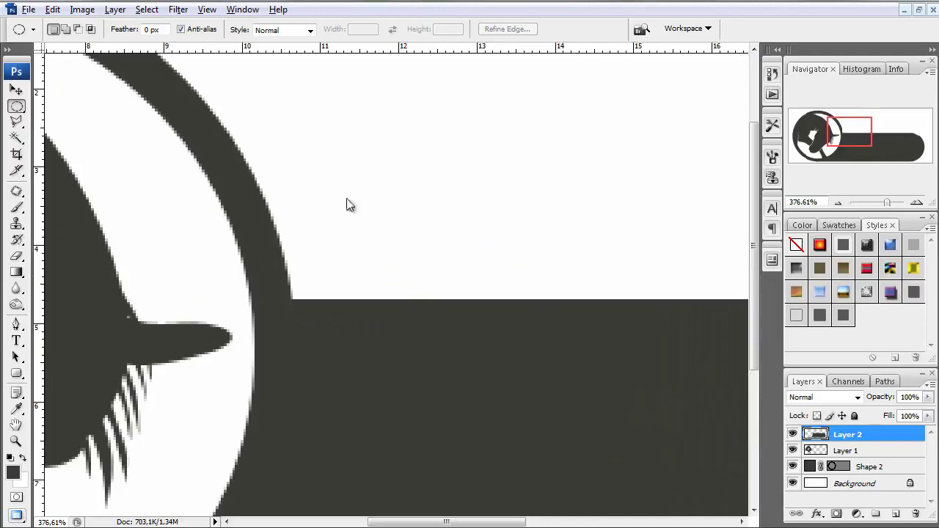
pyautogui.moveTo(258, 94); pyautogui.dragTo(118, 216)
pyautogui.moveTo(237, 147); pyautogui.dragTo(777, 338)
pyautogui.moveTo(533, 325); pyautogui.dragTo(511, 192)
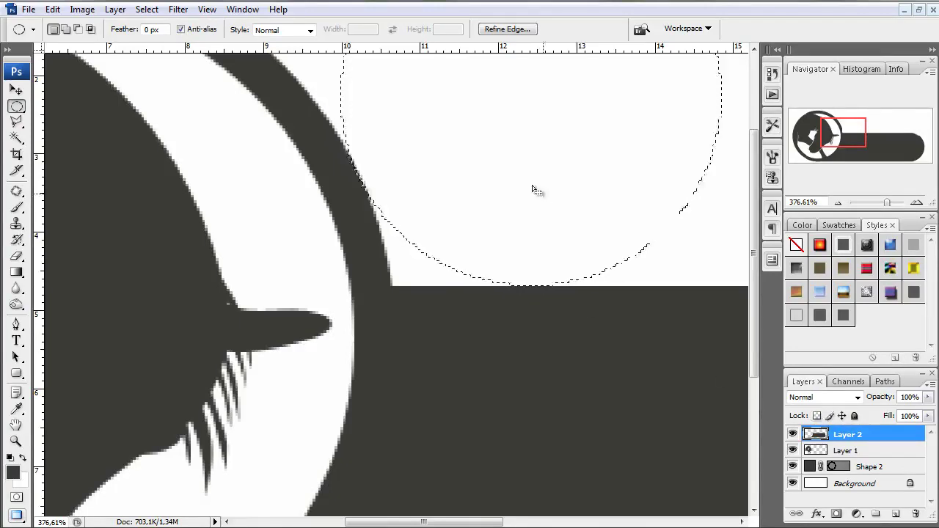
pyautogui.rightClick(528, 156)
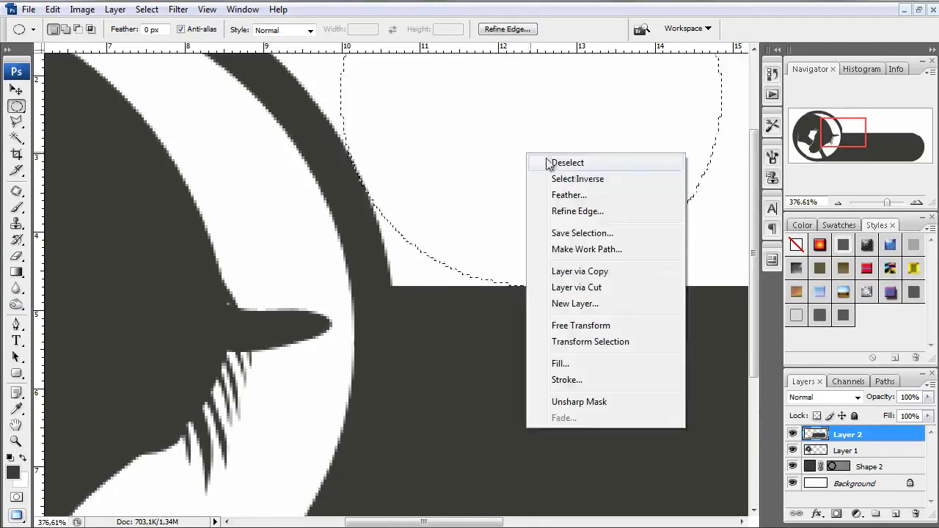
pyautogui.click(596, 180)
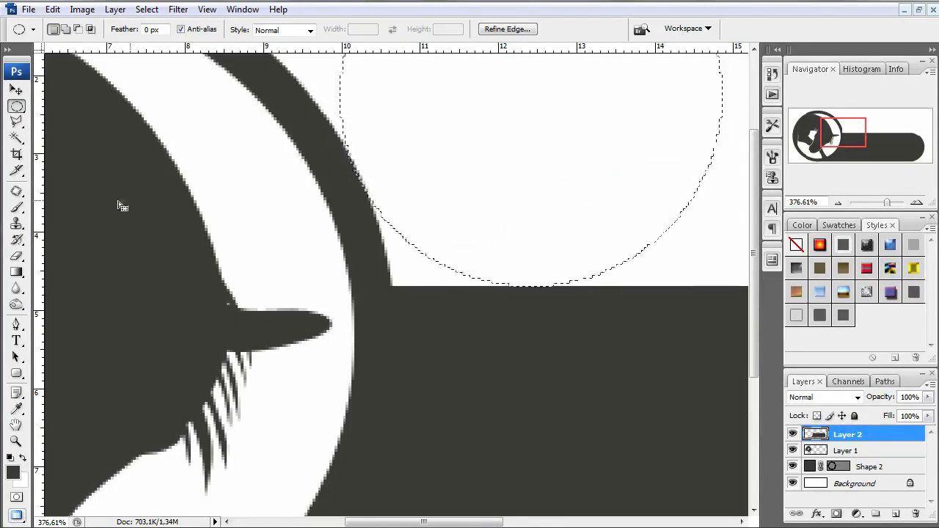
# Paint the ring-to-bar corner with a 15 px brush into a smooth curve
pyautogui.click(18, 211)
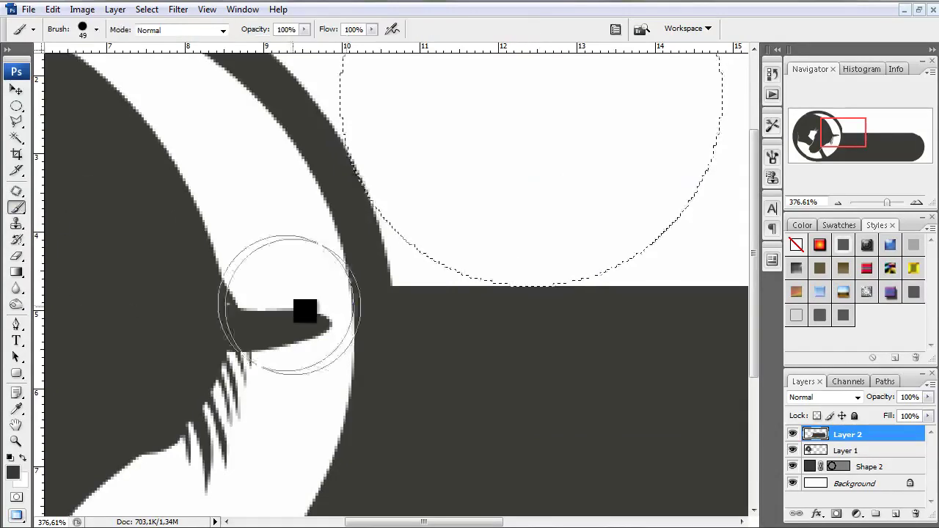
pyautogui.click(96, 30)
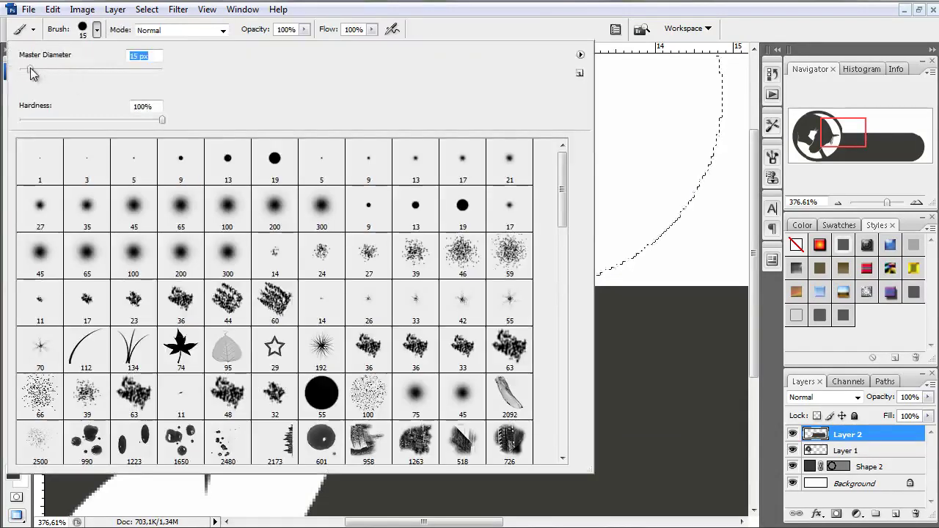
pyautogui.press('Return')
pyautogui.moveTo(377, 215)
pyautogui.mouseDown()
pyautogui.moveTo(411, 253)
pyautogui.moveTo(478, 285)
pyautogui.mouseUp()
pyautogui.moveTo(384, 262); pyautogui.dragTo(435, 294)
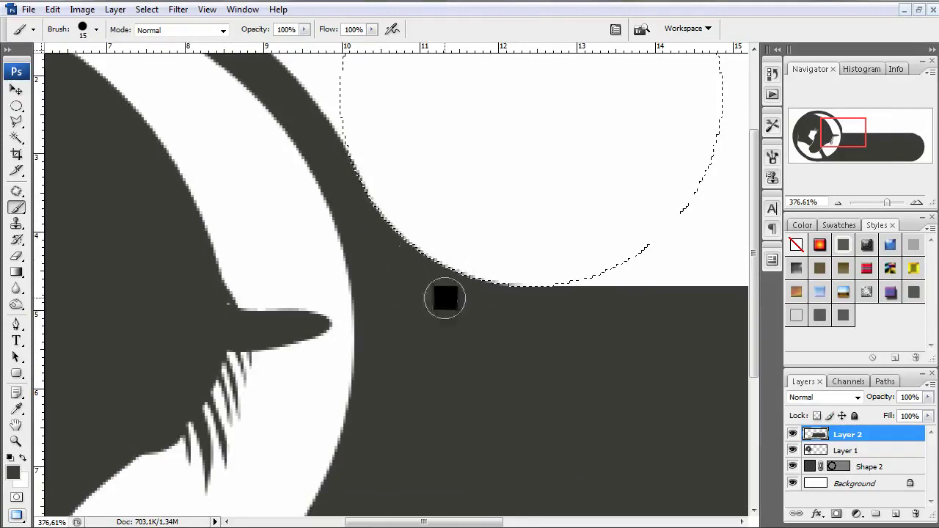
pyautogui.click(16, 107)
pyautogui.scroll(-5, 325, 233)
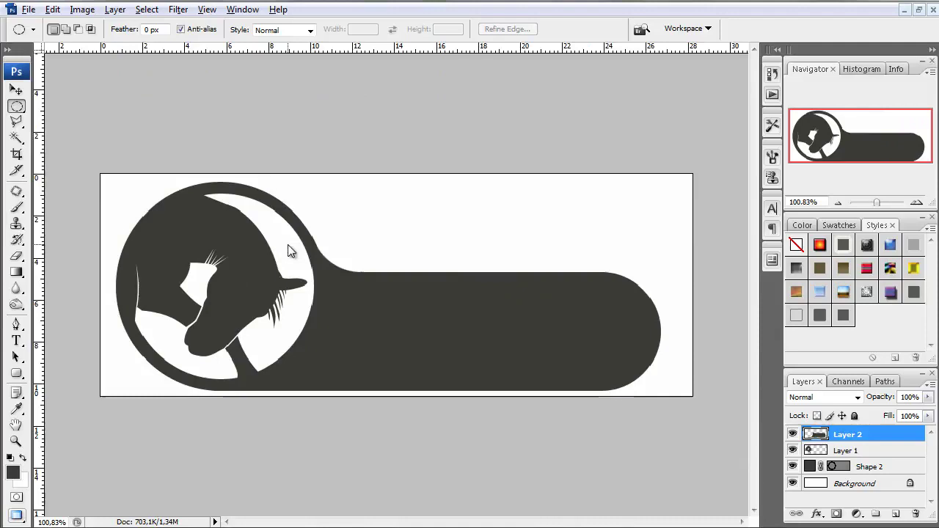
# Type 'Hesten min er fin' in white 43 pt on the dark bar
pyautogui.click(16, 341)
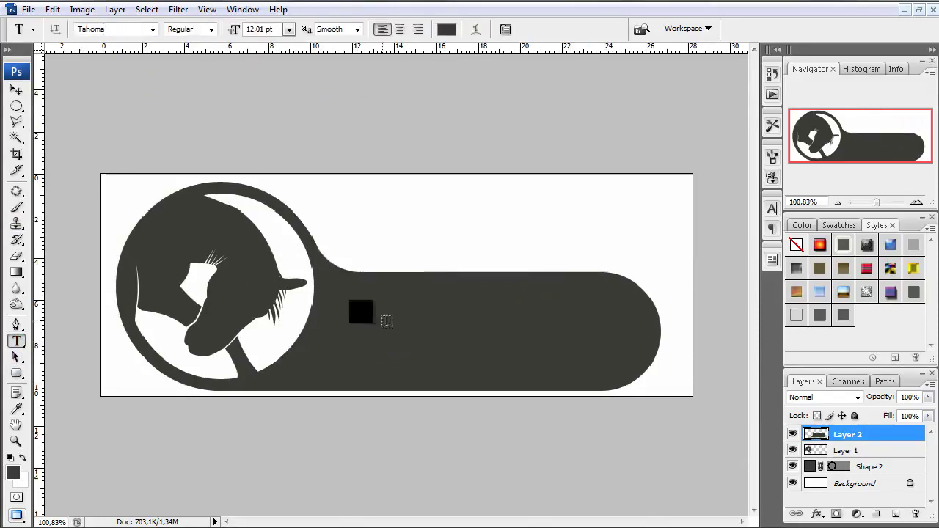
pyautogui.click(342, 333)
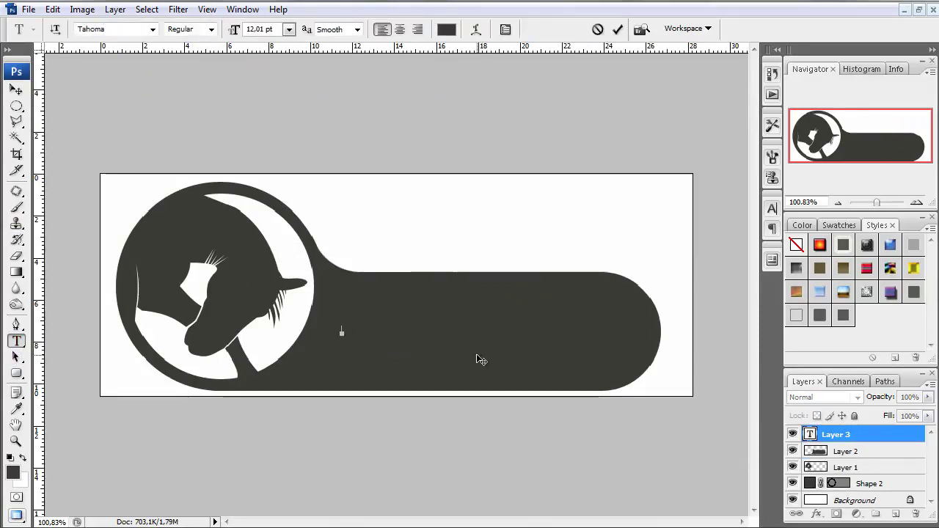
pyautogui.click(23, 460)
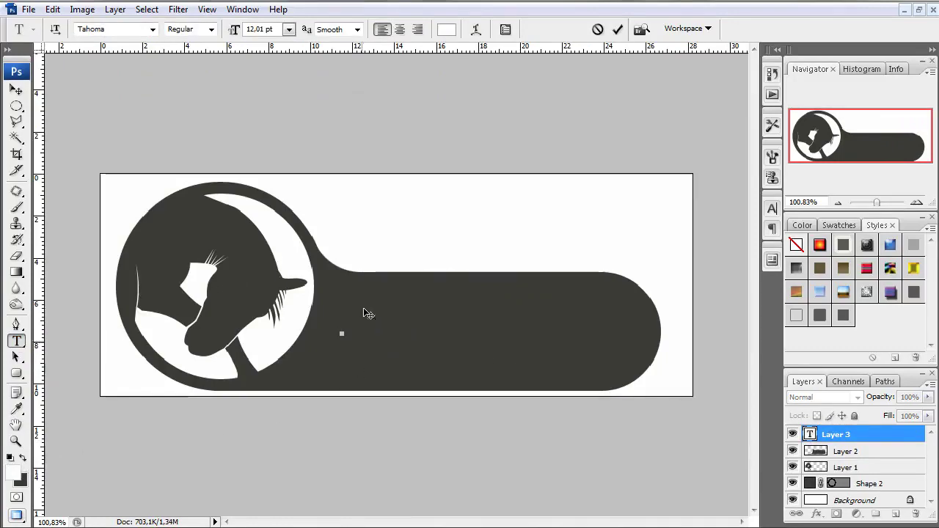
pyautogui.moveTo(234, 29); pyautogui.dragTo(265, 29)
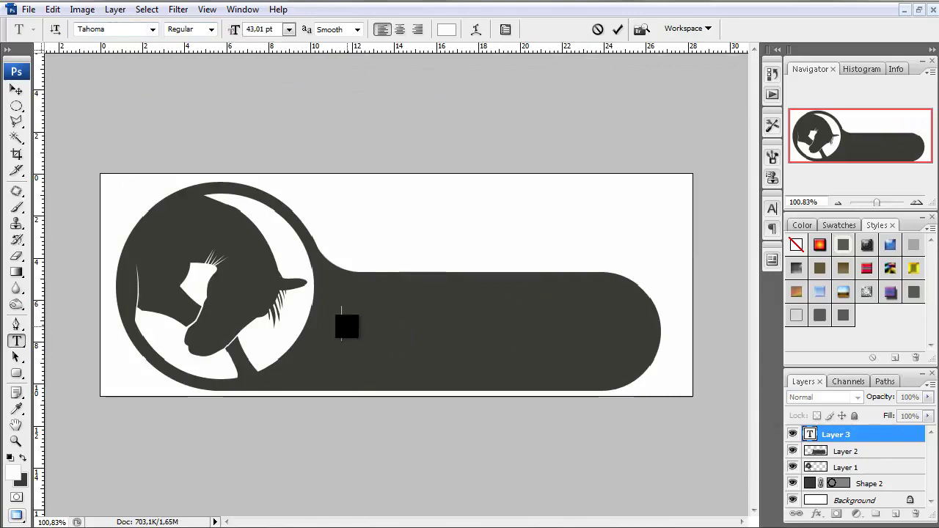
pyautogui.write('Hesten')
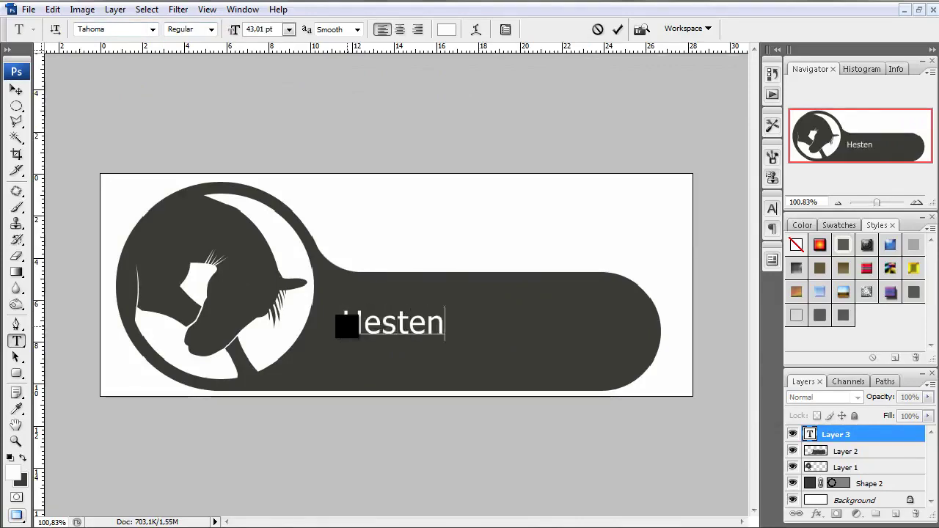
pyautogui.write(' mi n er fin')
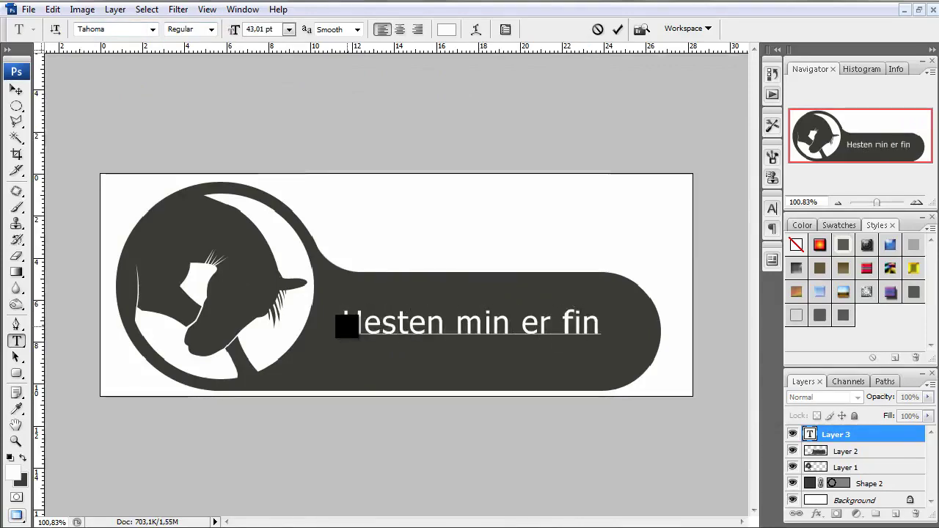
pyautogui.click(17, 108)
# Move the text up and right on the bar and duplicate its layer
pyautogui.click(16, 89)
pyautogui.moveTo(446, 325); pyautogui.dragTo(469, 326)
pyautogui.moveTo(908, 437); pyautogui.dragTo(897, 514)
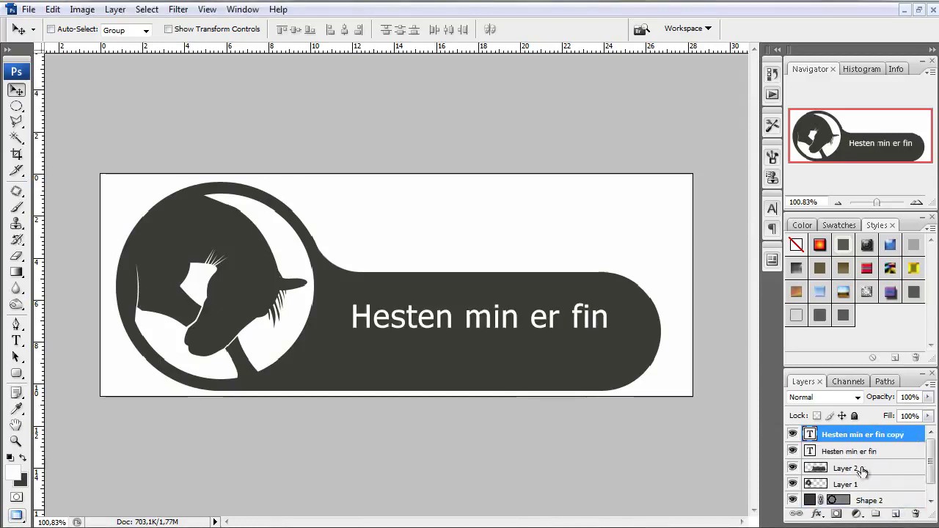
# Merge the text copy into a new empty layer
pyautogui.click(897, 515)
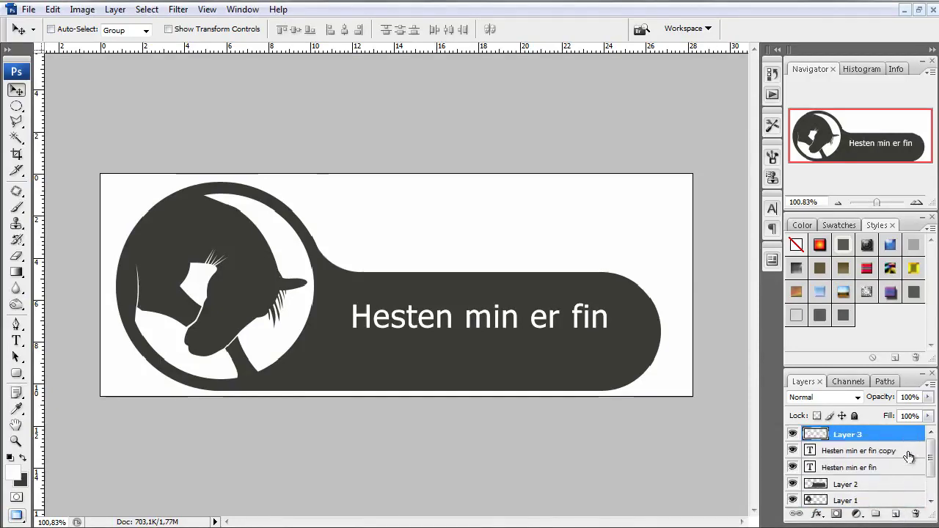
pyautogui.keyDown('shift'); pyautogui.click(907, 452); pyautogui.keyUp('shift')
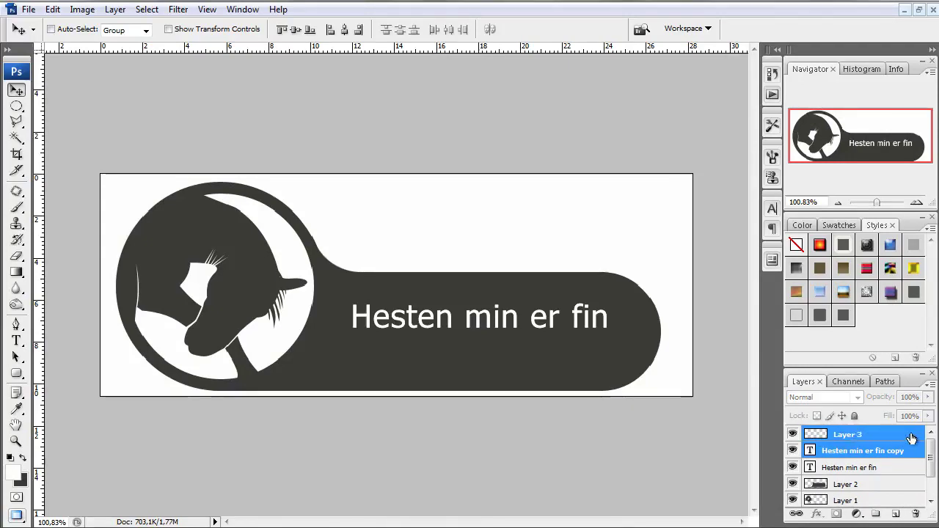
pyautogui.rightClick(911, 438)
pyautogui.click(926, 389)
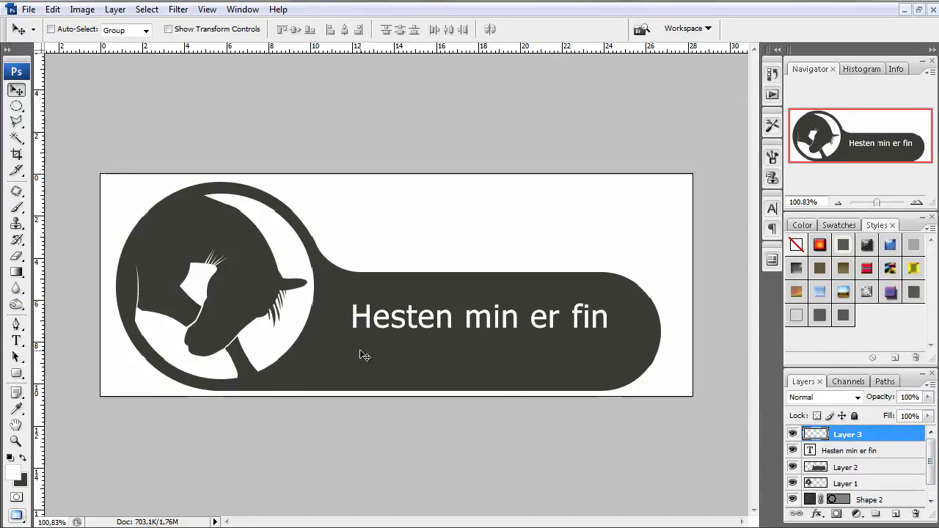
# Flip the copy vertically and nudge it down beneath the original text
pyautogui.hotkey('ctrl', 't')
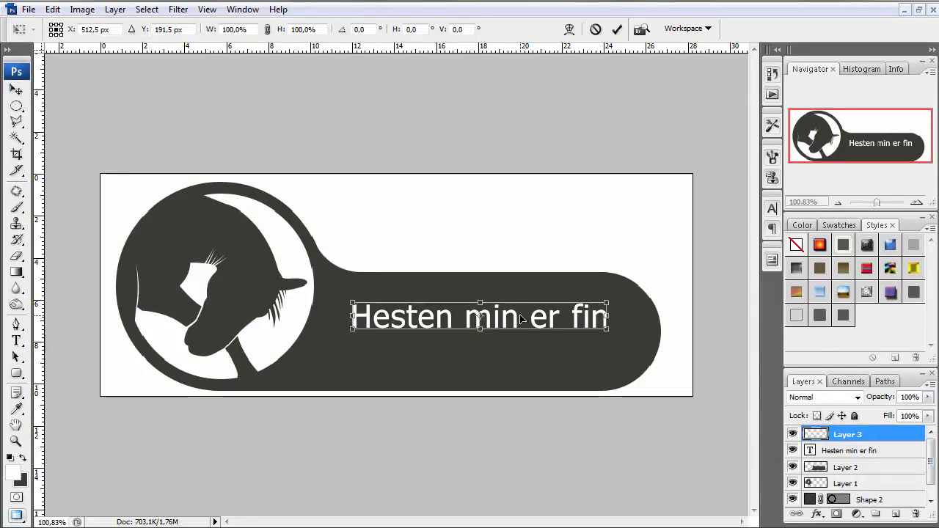
pyautogui.rightClick(424, 317)
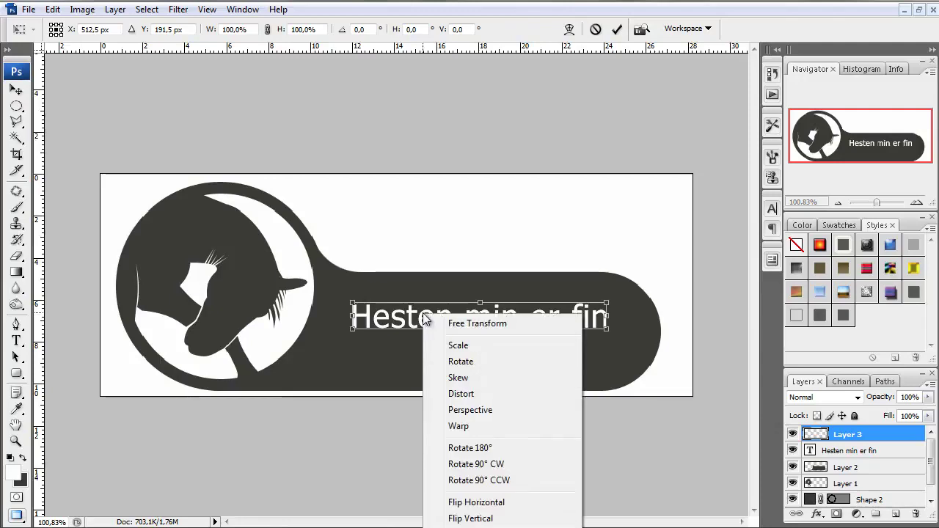
pyautogui.click(498, 520)
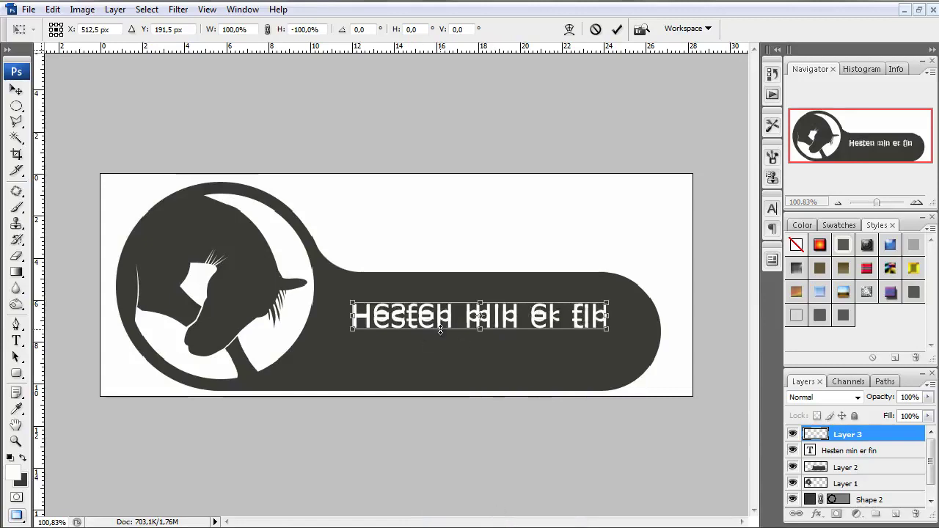
pyautogui.press('Return')
pyautogui.click(17, 90)
pyautogui.press('Down')
pyautogui.press('Down')
pyautogui.press('Down')
pyautogui.press('Down')
pyautogui.press('Down')
pyautogui.press('Down')
pyautogui.press('Down')
pyautogui.press('Down')
pyautogui.press('Down')
pyautogui.press('Down')
pyautogui.press('Down')
pyautogui.press('Down')
pyautogui.press('Down')
pyautogui.press('Down')
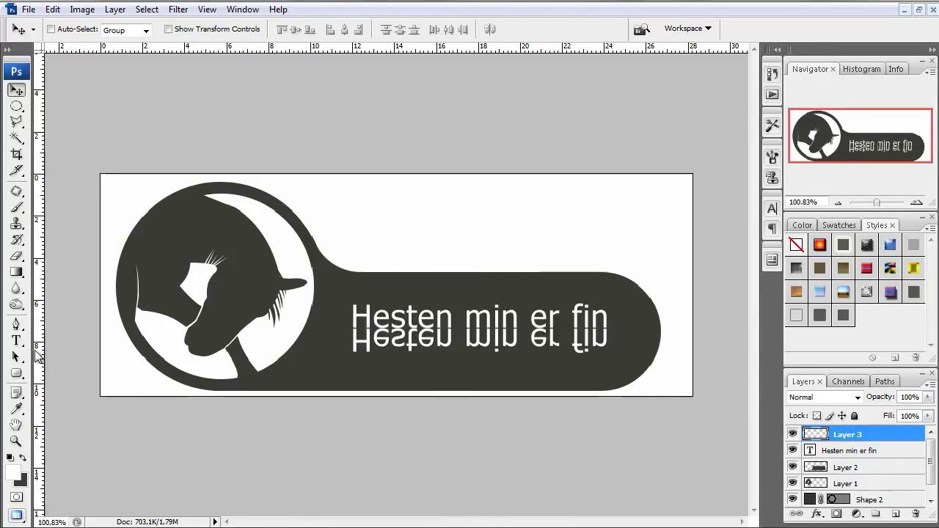
# Delete the reflection's lower half through a rectangular selection feathered by 10 px
pyautogui.click(16, 108)
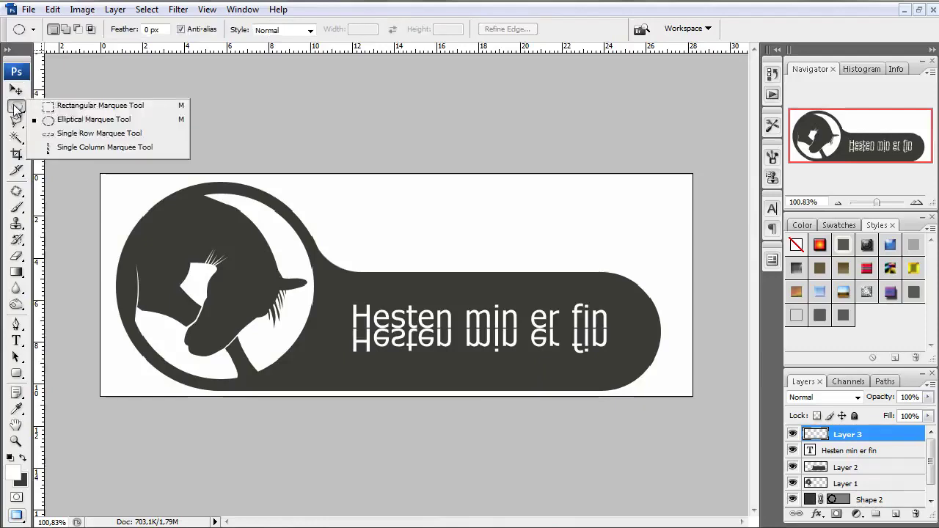
pyautogui.click(95, 102)
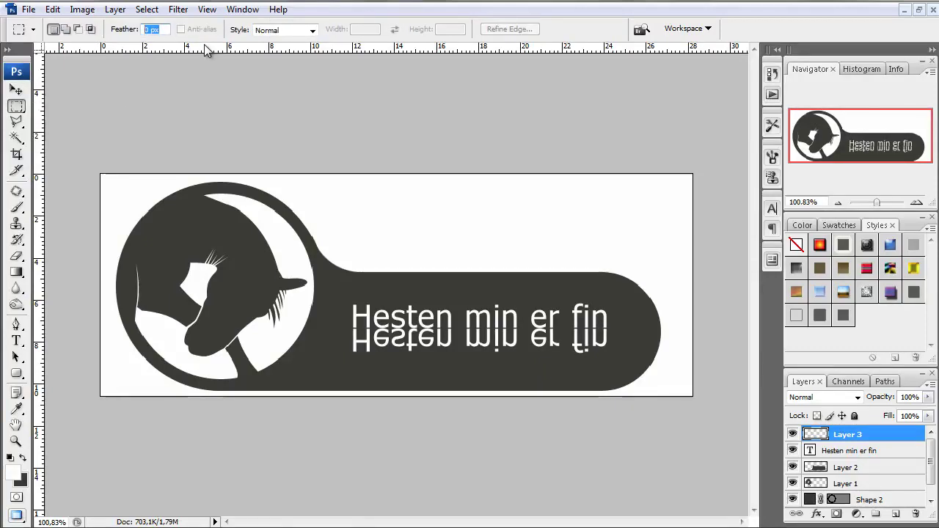
pyautogui.write('10')
pyautogui.moveTo(176, 232); pyautogui.dragTo(650, 333)
pyautogui.moveTo(524, 279); pyautogui.dragTo(533, 380)
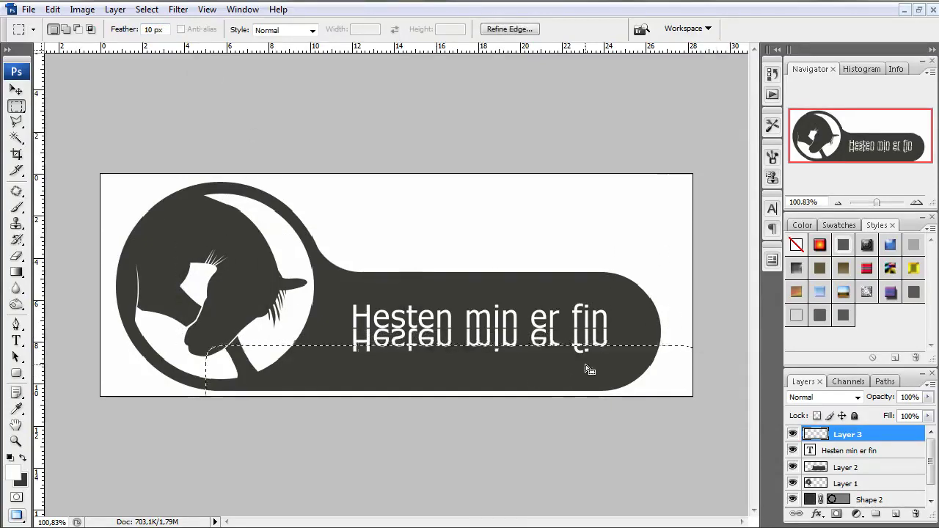
pyautogui.press('Delete')
pyautogui.press('Delete')
pyautogui.press('Delete')
pyautogui.press('Delete')
pyautogui.press('Delete')
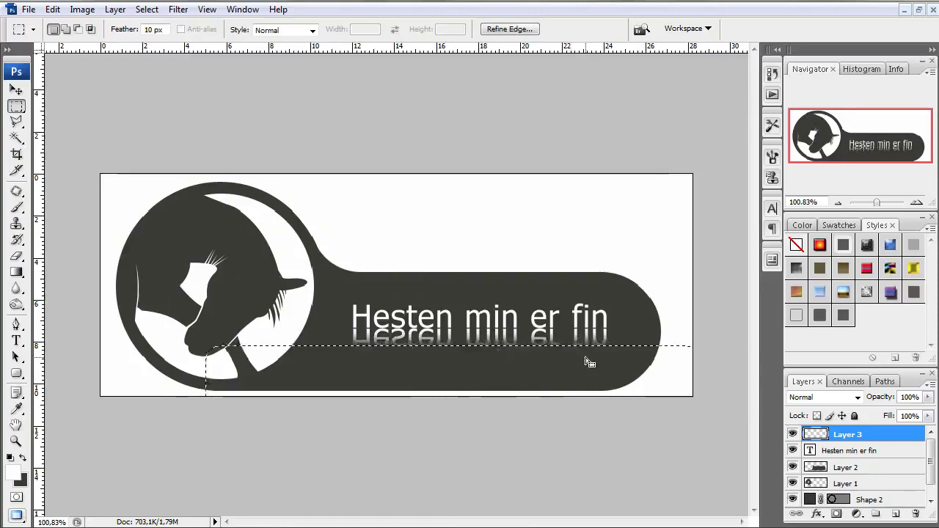
pyautogui.hotkey('ctrl', 'd')
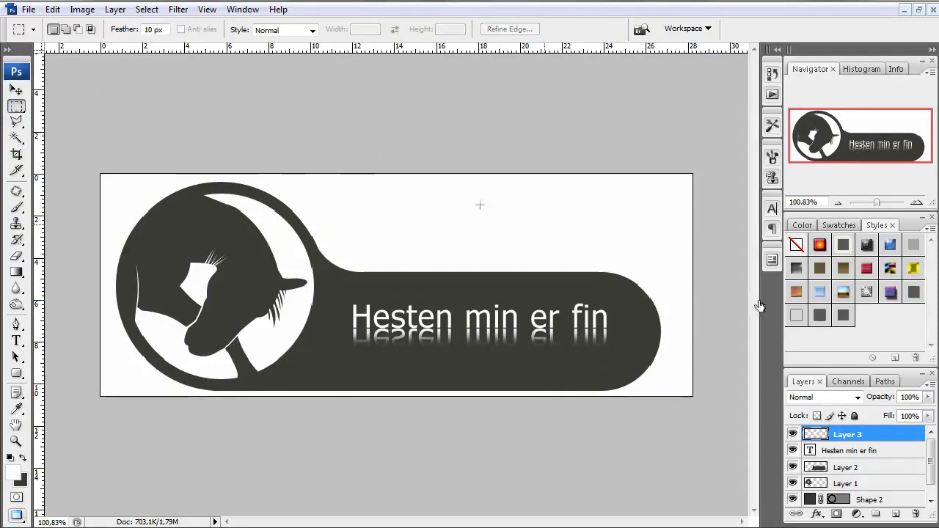
# Lower the reflection layer's opacity to about 19% so it looks faint
pyautogui.click(928, 397)
pyautogui.moveTo(931, 416); pyautogui.dragTo(870, 418)
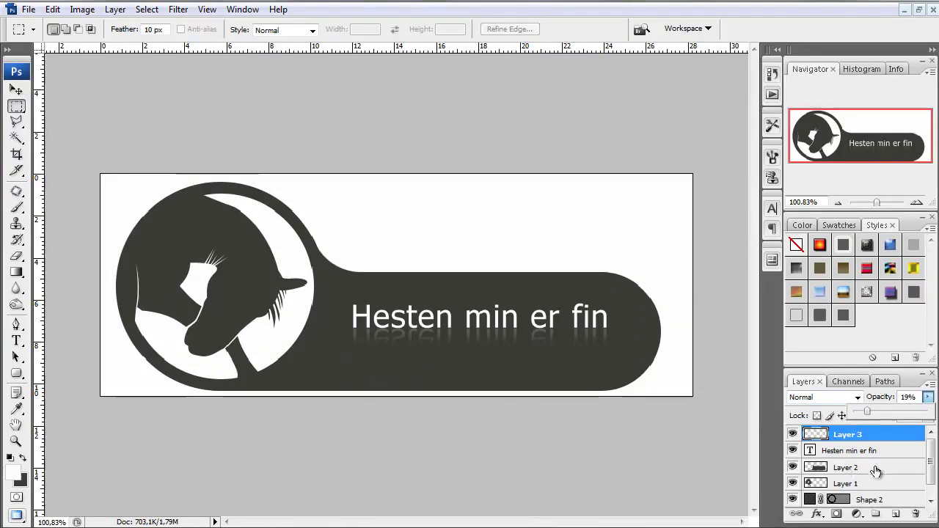
pyautogui.click(841, 467)
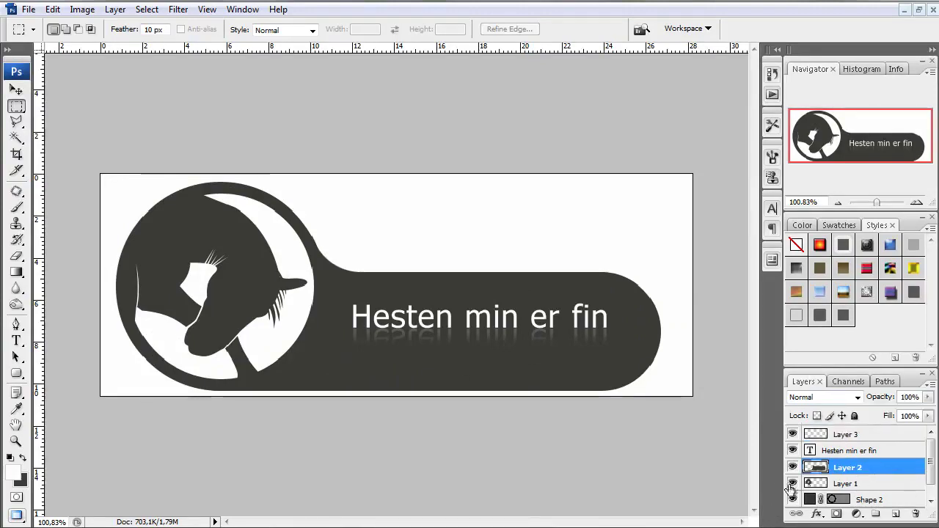
# Try erasing a strip of the bar, undo it, and view the image at 100%
pyautogui.click(16, 256)
pyautogui.moveTo(448, 314); pyautogui.dragTo(449, 276)
pyautogui.hotkey('ctrl', 'z')
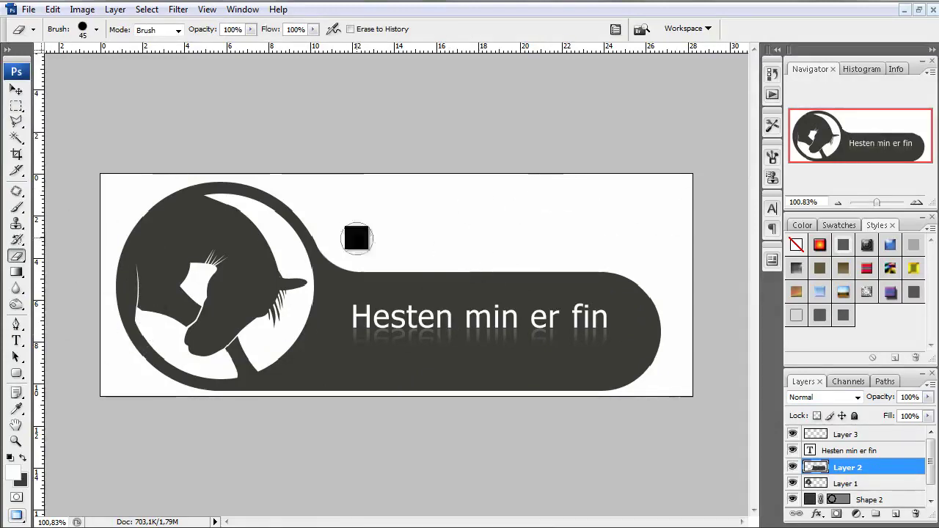
pyautogui.doubleClick(16, 441)
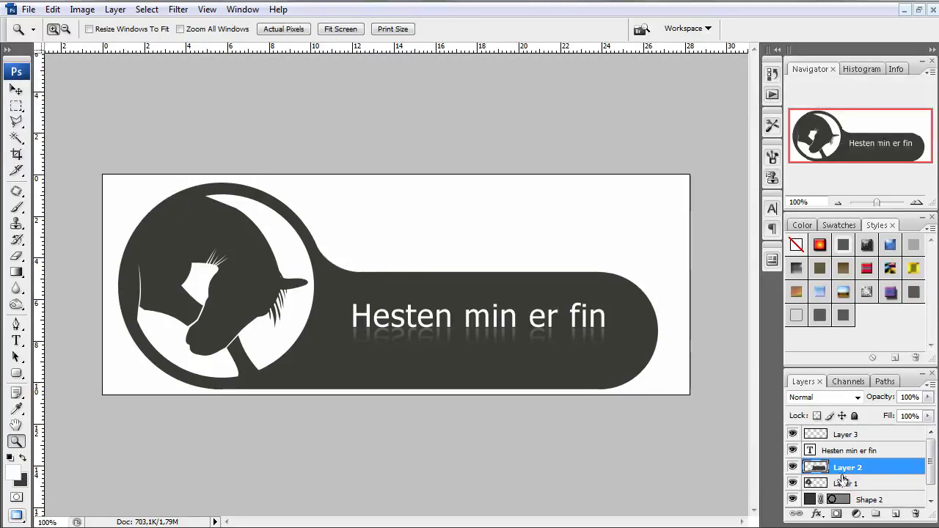
# Toggle the dark bar layer's visibility off, then delete Layer 2
pyautogui.click(792, 467)
pyautogui.click(793, 467)
pyautogui.click(792, 467)
pyautogui.click(792, 467)
pyautogui.click(792, 467)
pyautogui.moveTo(896, 473); pyautogui.dragTo(915, 514)
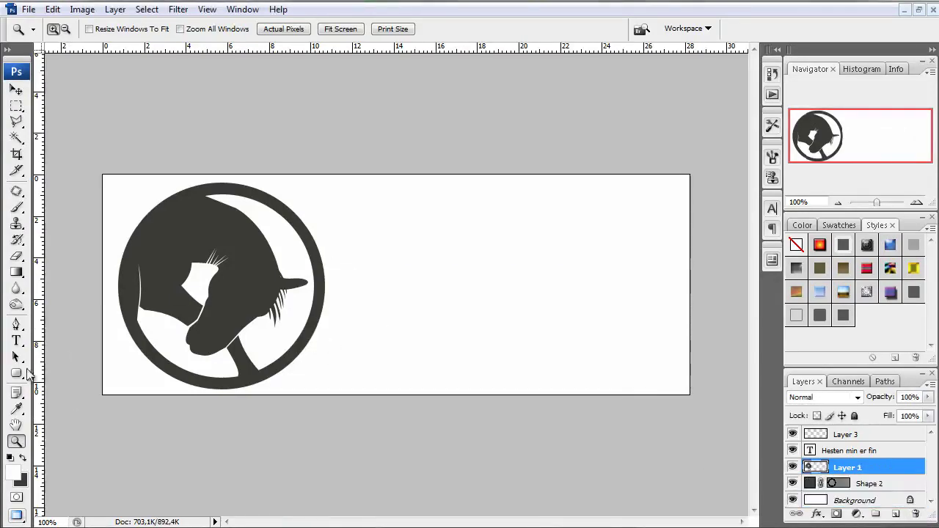
# Draw a long rounded rectangle (30 cm radius) extending right from the ring
pyautogui.click(17, 374)
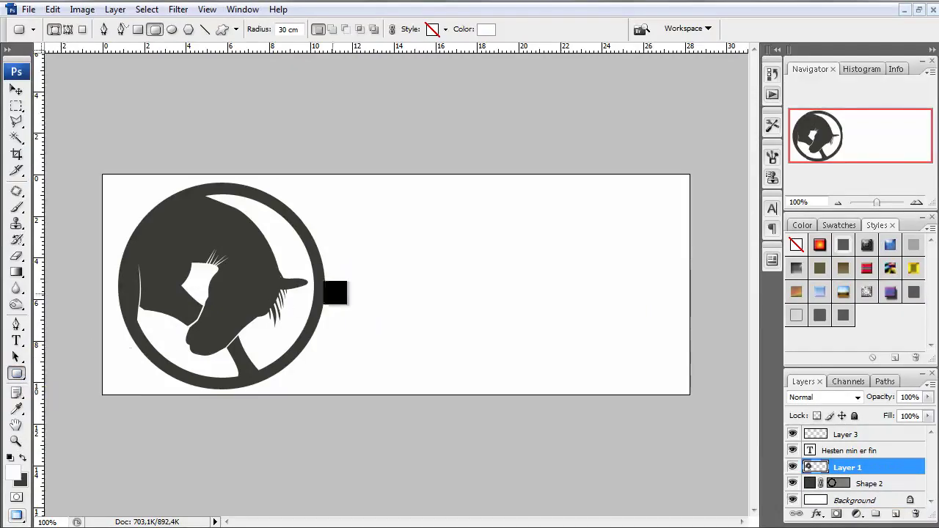
pyautogui.moveTo(222, 389); pyautogui.dragTo(675, 274)
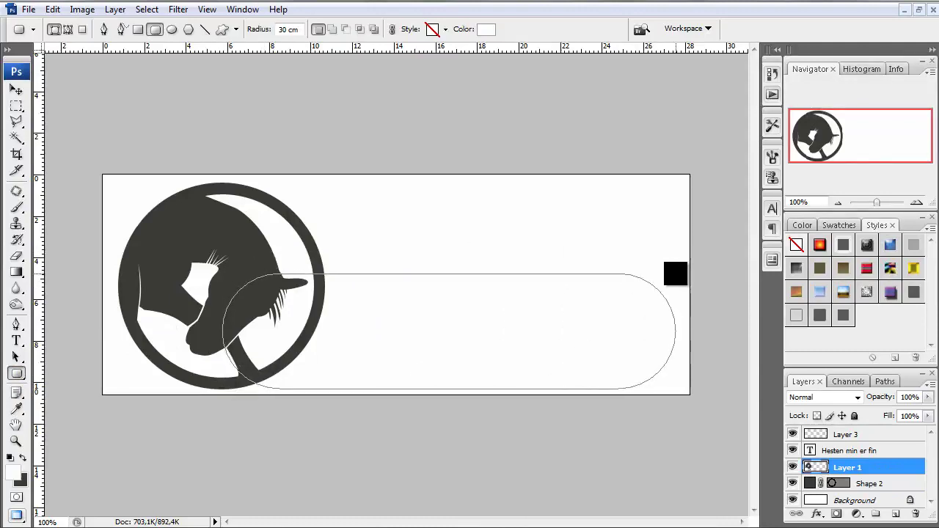
pyautogui.moveTo(674, 274); pyautogui.dragTo(674, 261)
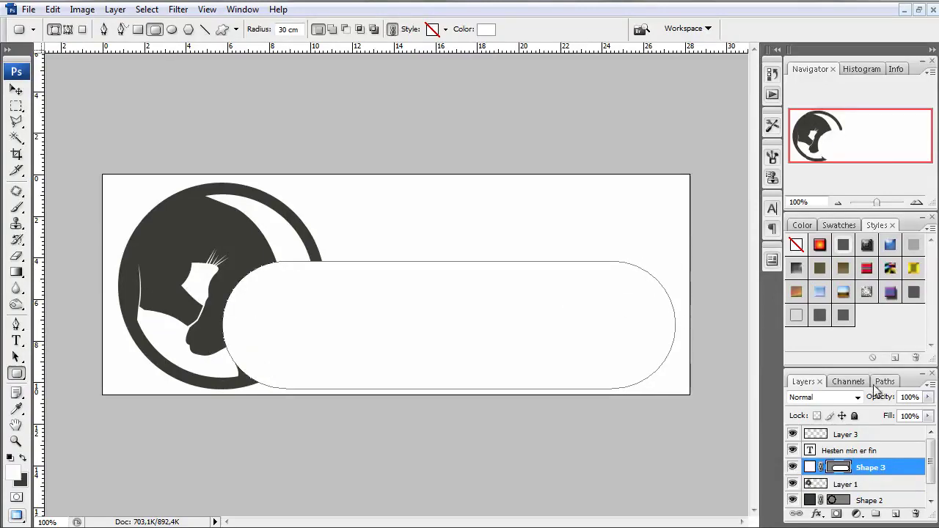
# Fill the Shape 3 bar with the logo's dark grey sampled from the canvas
pyautogui.doubleClick(810, 468)
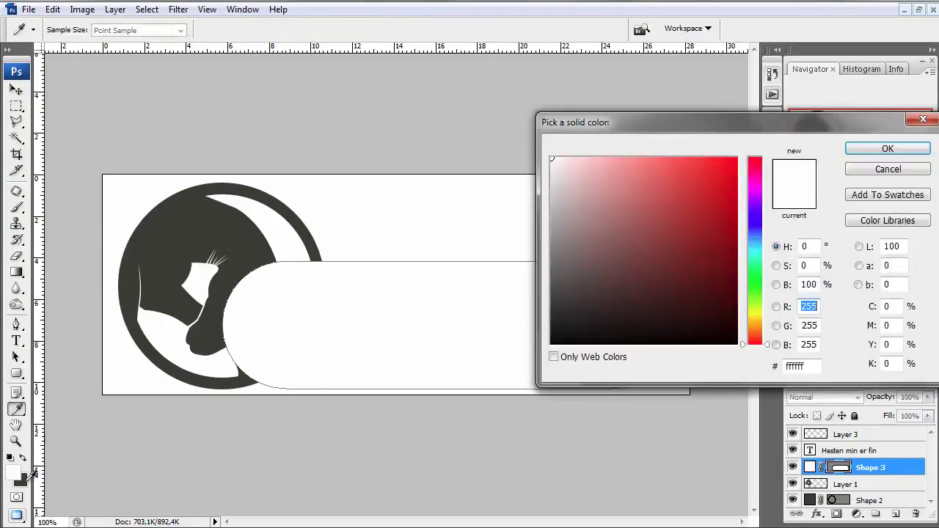
pyautogui.click(28, 477)
pyautogui.click(888, 148)
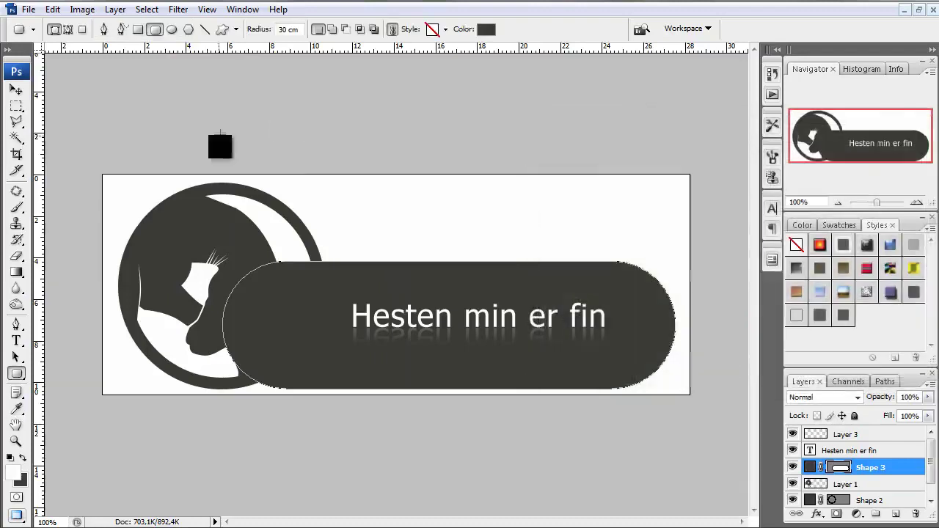
pyautogui.click(16, 106)
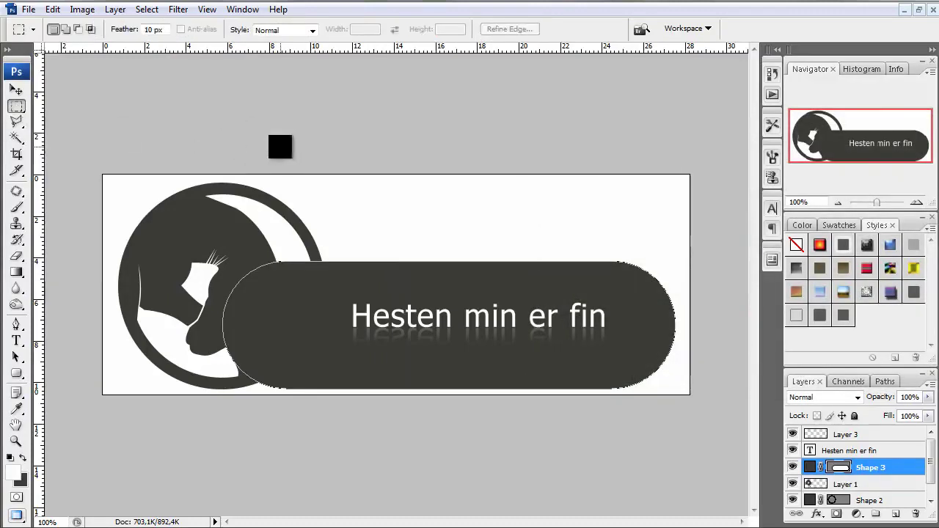
pyautogui.click(16, 444)
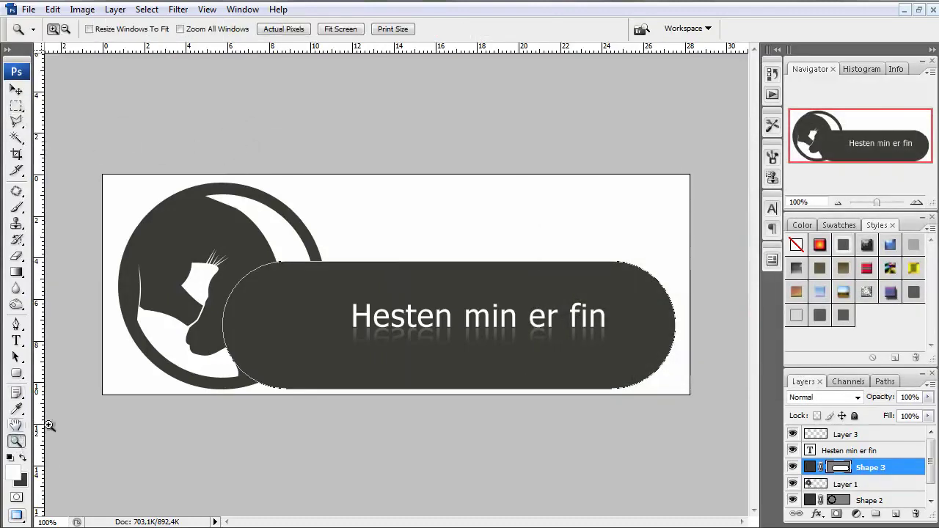
# Zoom in on the bar's left end and nudge Shape 3 against the ring
pyautogui.click(201, 314)
pyautogui.moveTo(201, 314); pyautogui.dragTo(167, 171)
pyautogui.press('v')
pyautogui.moveTo(578, 345); pyautogui.dragTo(245, 346)
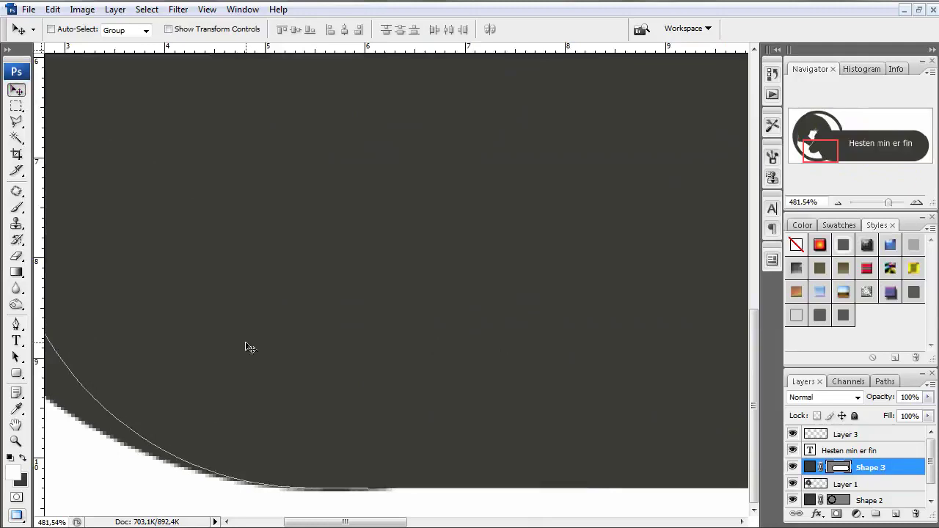
pyautogui.press('Up')
pyautogui.press('Up')
pyautogui.press('Up')
pyautogui.press('Up')
pyautogui.press('Up')
pyautogui.press('Up')
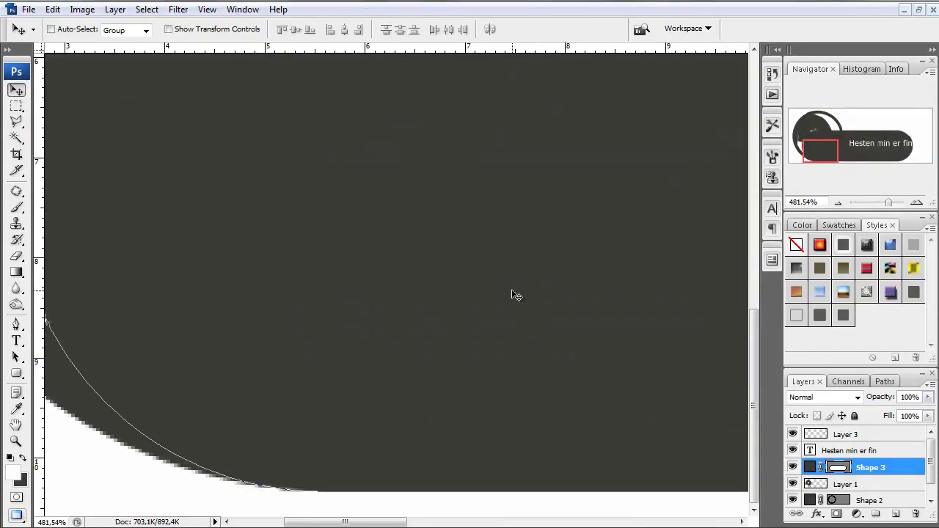
pyautogui.scroll(-3, 495, 294)
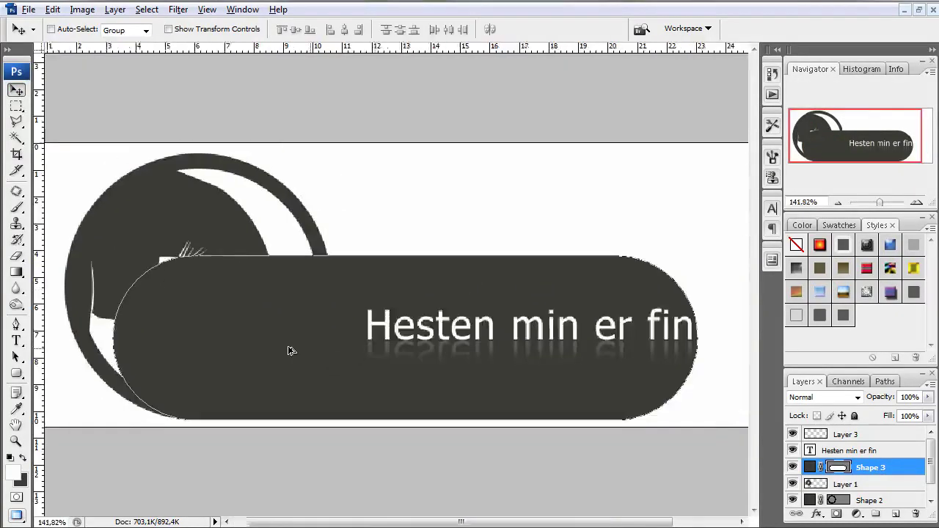
pyautogui.scroll(2, 274, 345)
pyautogui.hscroll(-3, 262, 332)
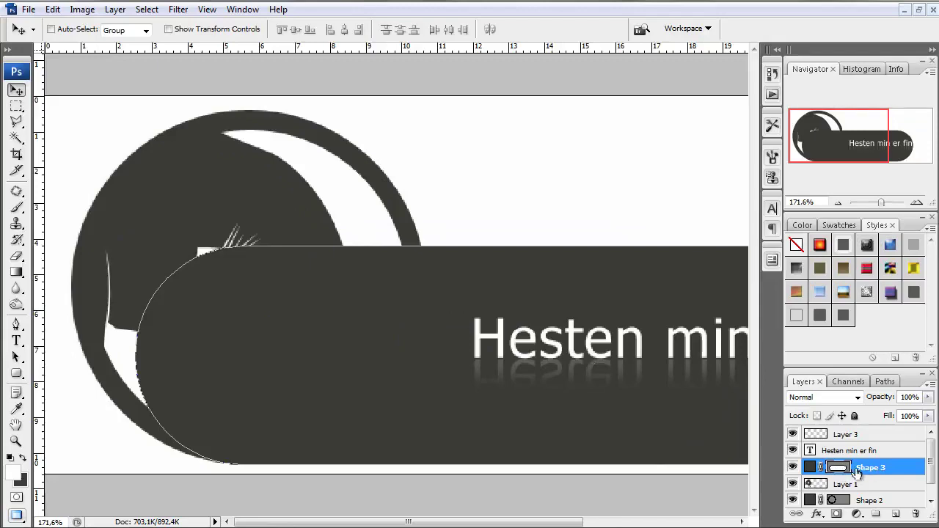
# Rename the Shape 3 layer to 'shape'
pyautogui.doubleClick(888, 471)
pyautogui.write('shape')
pyautogui.press('Return')
# Subtract a ring-sized ellipse from the bar's vector mask so the horse head shows
pyautogui.click(839, 471)
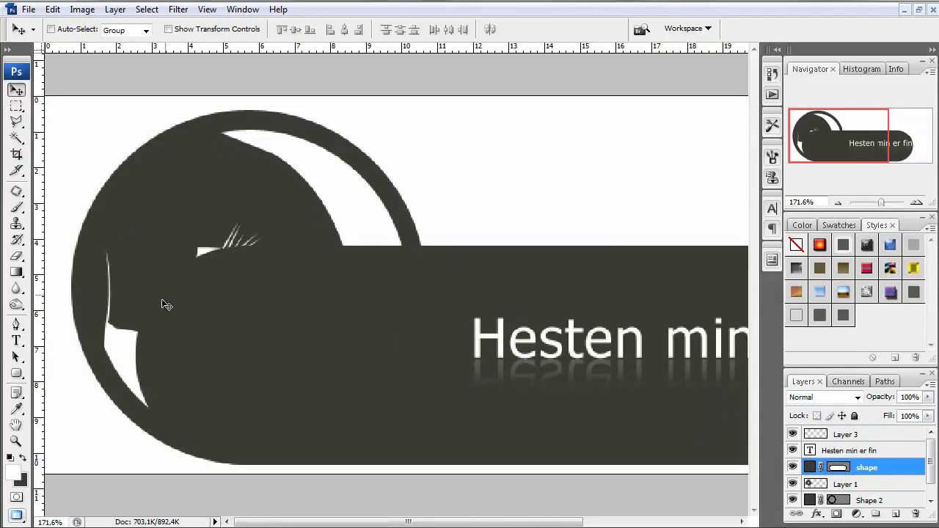
pyautogui.click(839, 472)
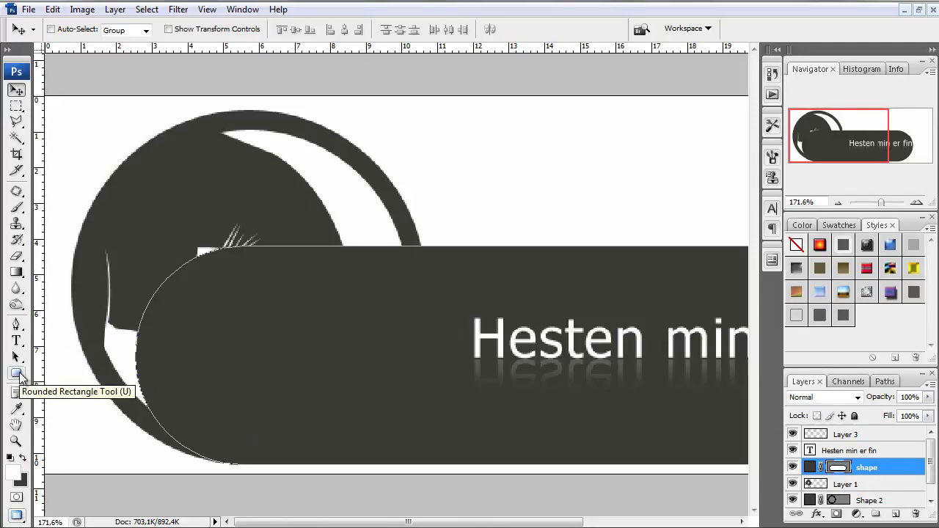
pyautogui.click(17, 375)
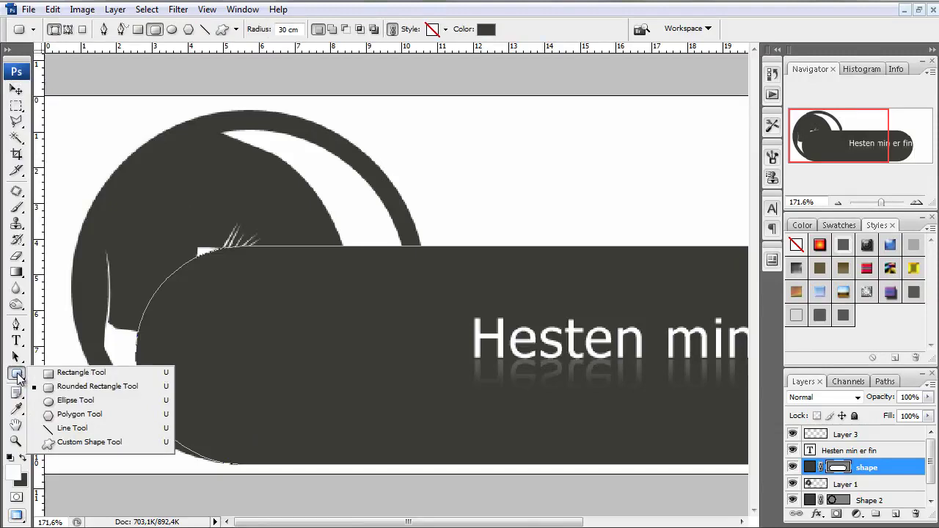
pyautogui.click(76, 400)
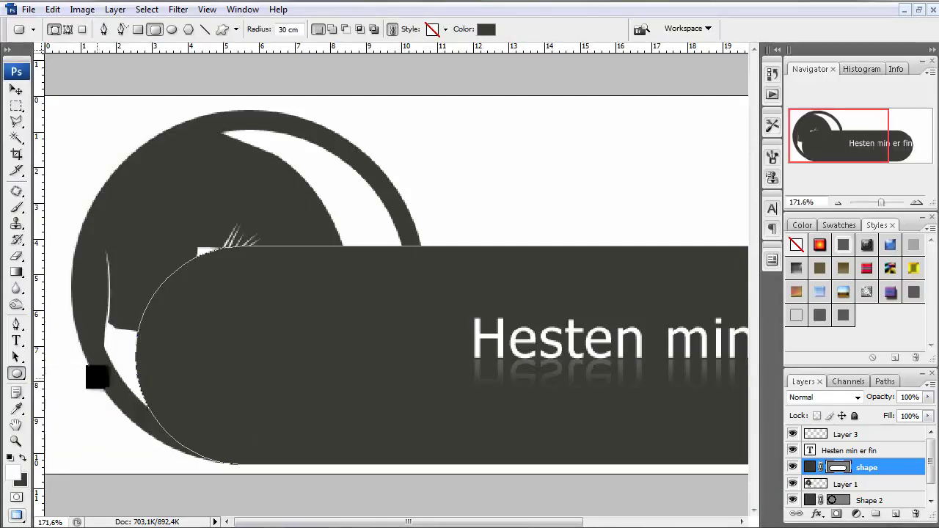
pyautogui.click(155, 29)
pyautogui.click(172, 29)
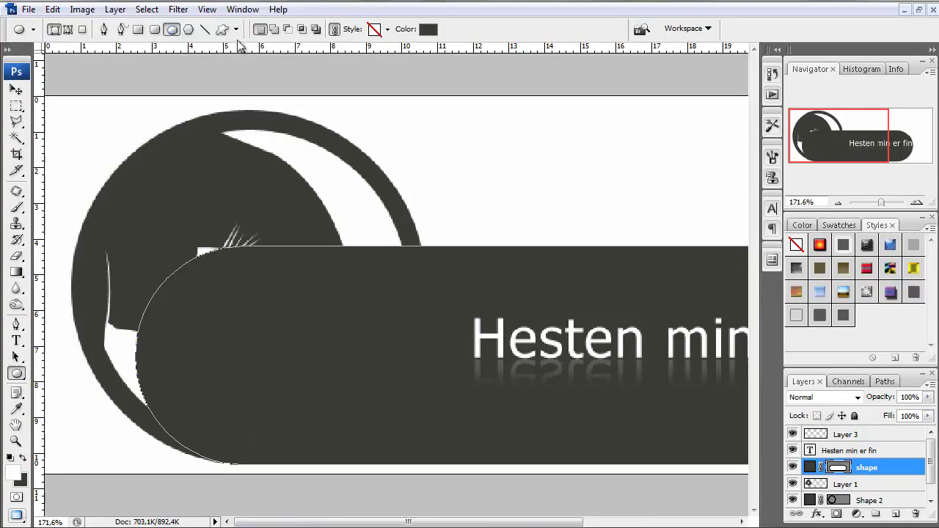
pyautogui.click(288, 29)
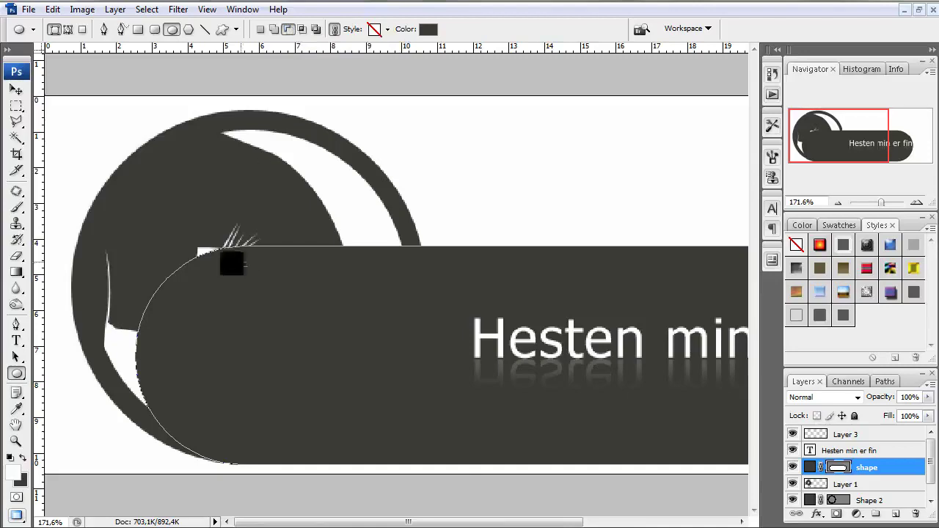
pyautogui.moveTo(90, 129); pyautogui.dragTo(451, 455)
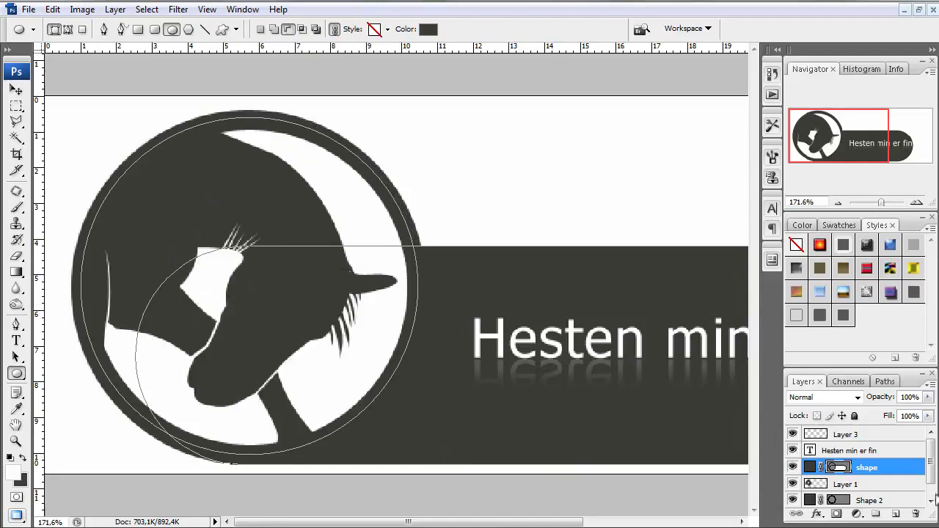
pyautogui.click(888, 486)
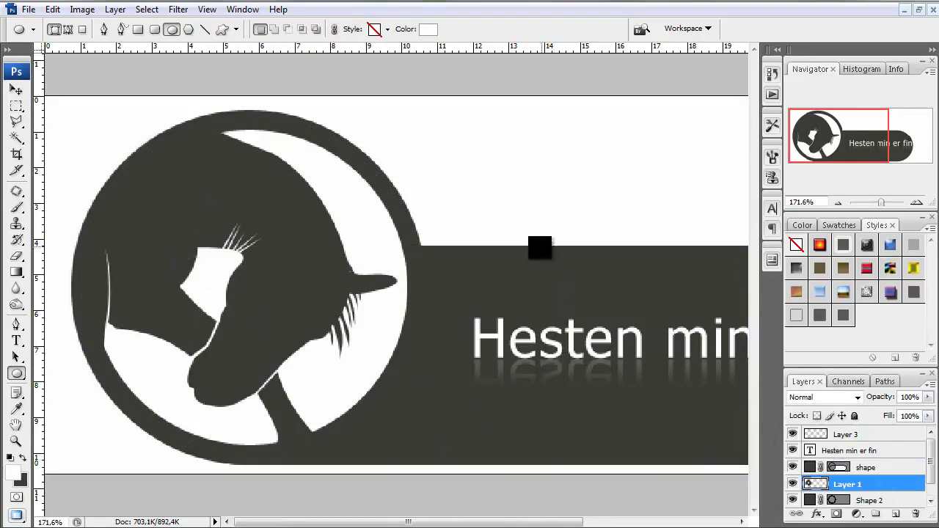
pyautogui.moveTo(574, 212); pyautogui.dragTo(472, 245)
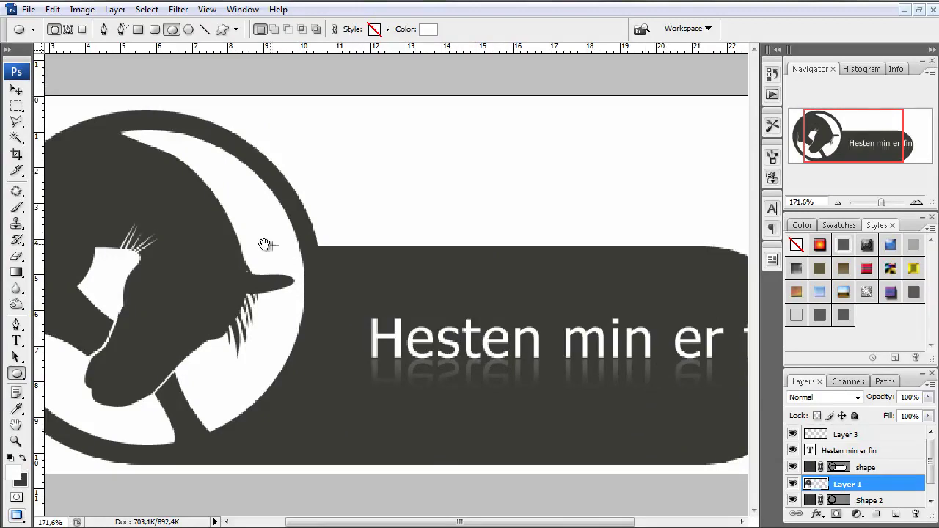
pyautogui.moveTo(152, 227); pyautogui.dragTo(254, 229)
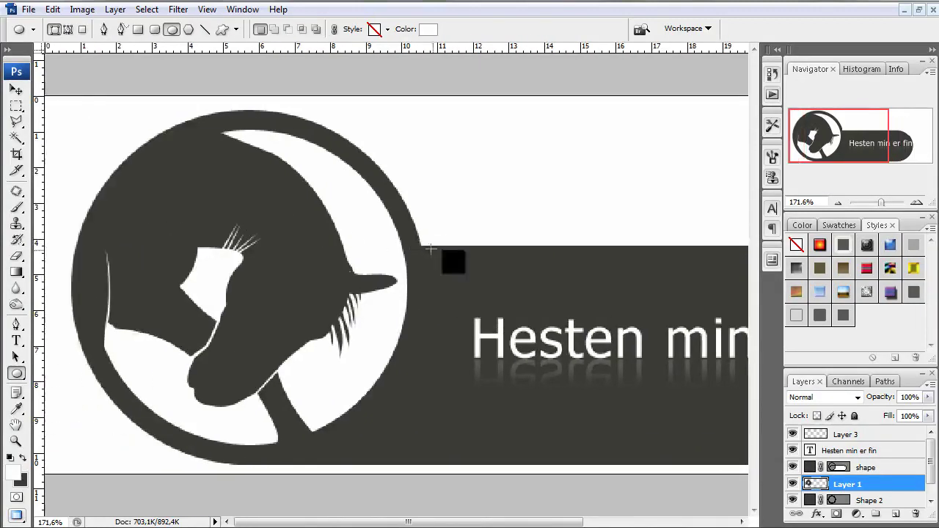
pyautogui.scroll(3, 436, 193)
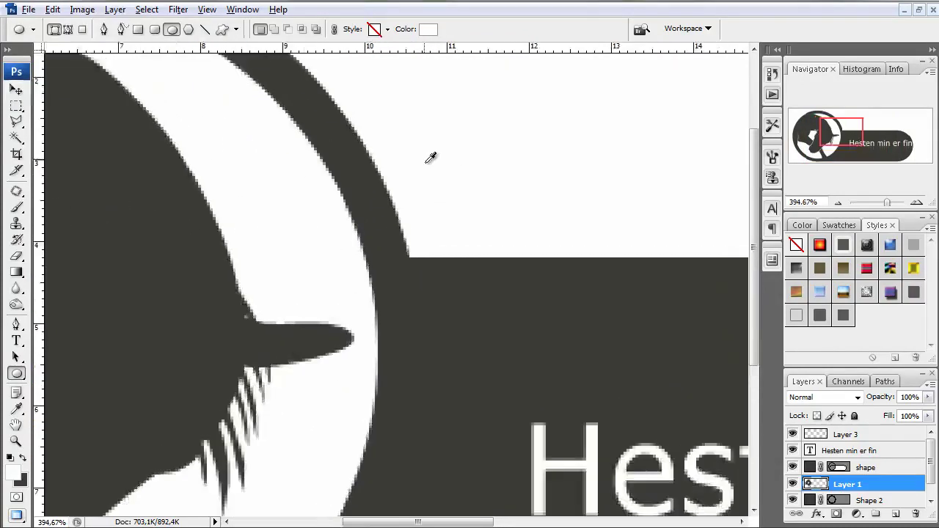
pyautogui.moveTo(547, 155); pyautogui.dragTo(452, 259)
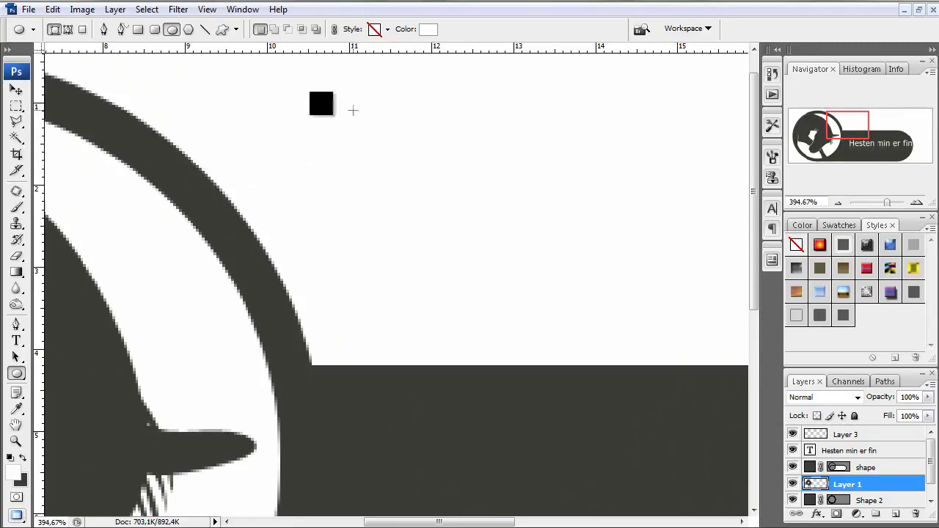
pyautogui.click(107, 28)
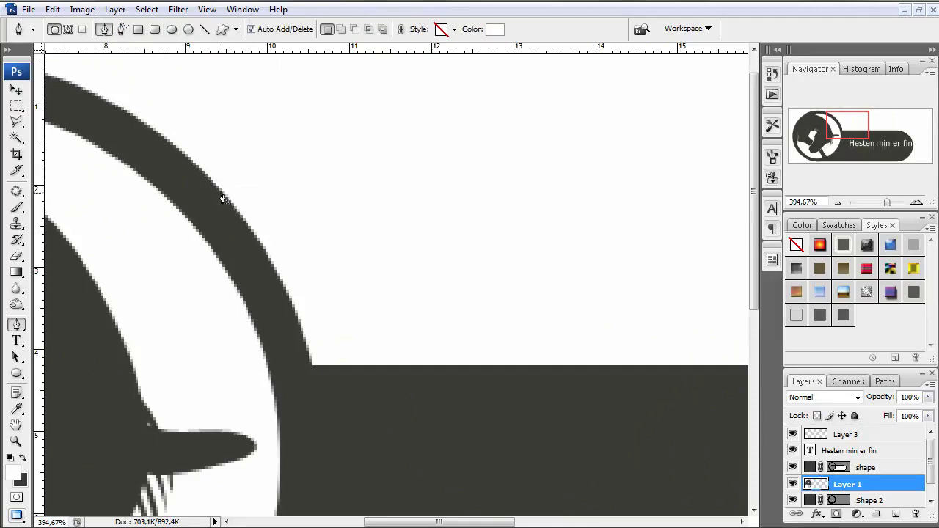
# Draw a closed outline joining the ring's top edge smoothly into the bar
pyautogui.click(251, 234)
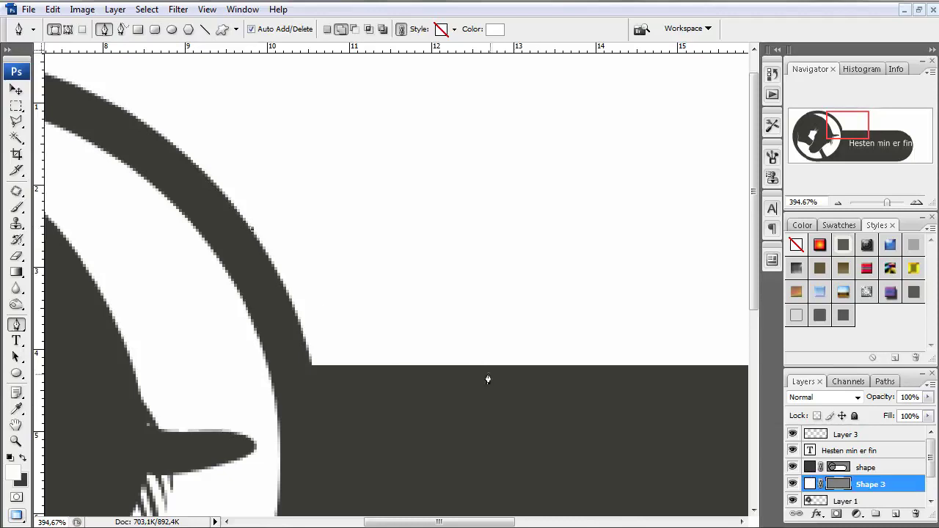
pyautogui.moveTo(484, 366); pyautogui.dragTo(661, 367)
pyautogui.click(478, 409)
pyautogui.click(343, 402)
pyautogui.click(288, 360)
pyautogui.click(237, 237)
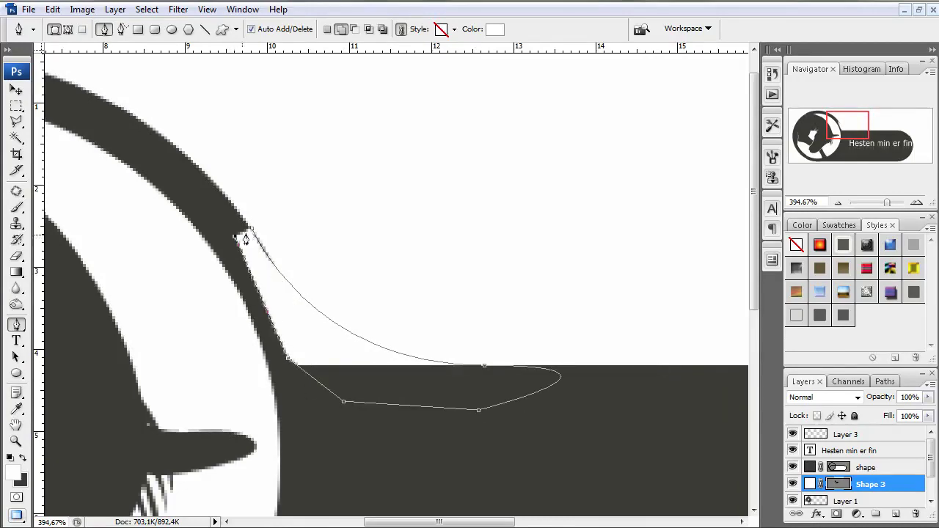
pyautogui.click(252, 230)
# Fill the joining shape with the ring's dark grey #383933 and fit the image on screen
pyautogui.click(838, 484)
pyautogui.doubleClick(810, 483)
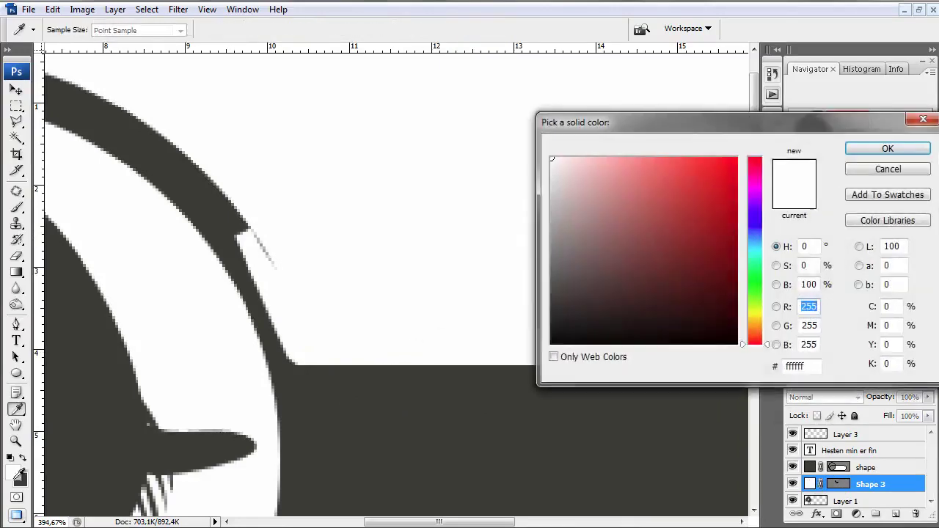
pyautogui.click(231, 429)
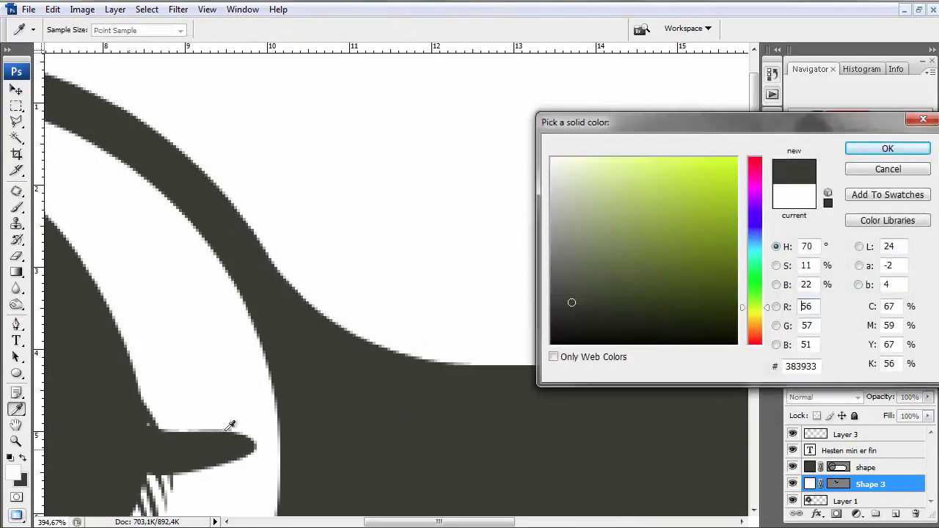
pyautogui.click(885, 149)
pyautogui.hotkey('ctrl', '0')
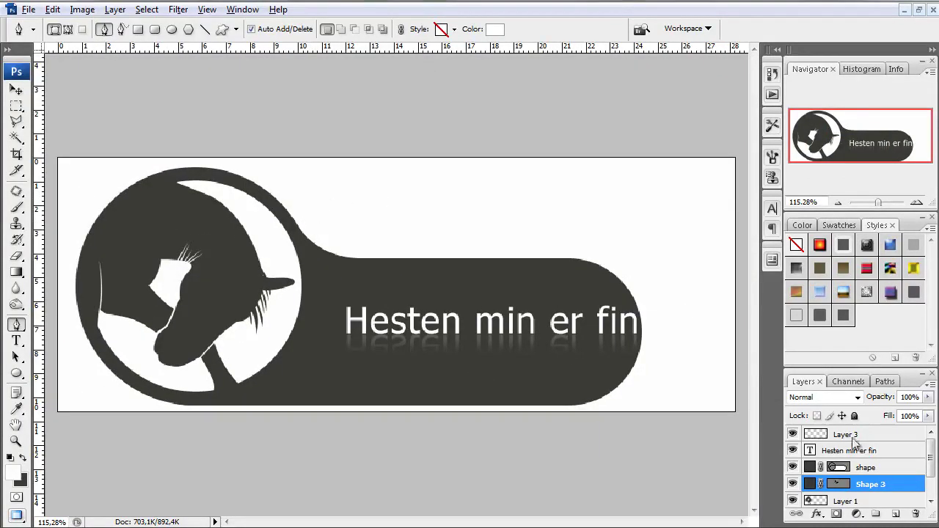
# Select the text and reflection layers together and nudge them slightly left
pyautogui.click(888, 451)
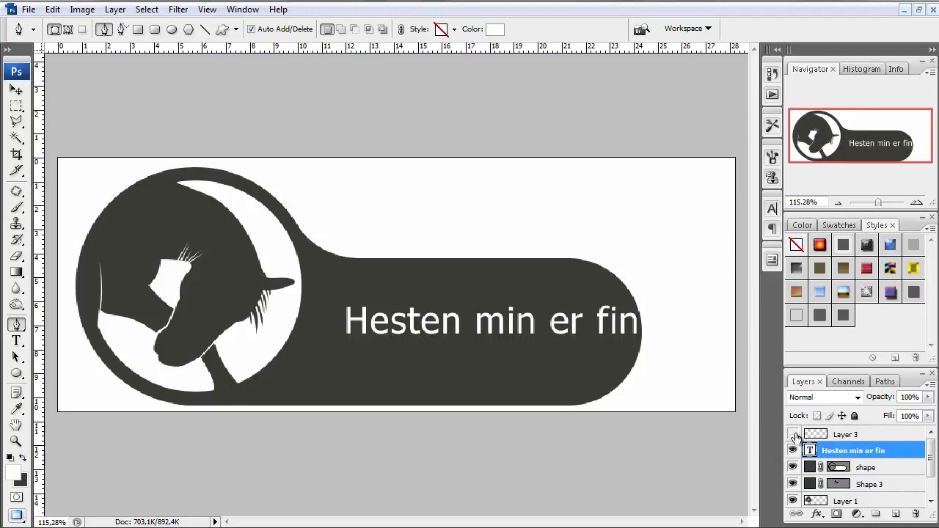
pyautogui.keyDown('ctrl'); pyautogui.click(885, 436); pyautogui.keyUp('ctrl')
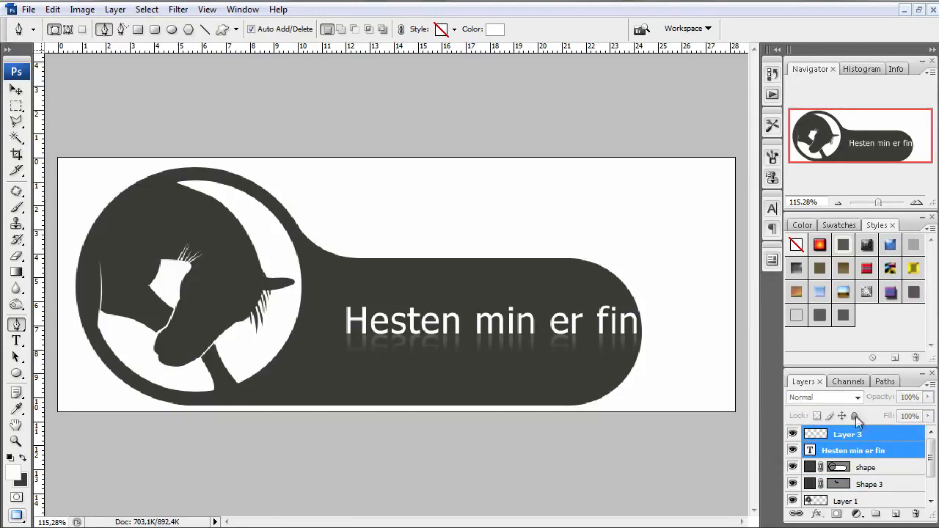
pyautogui.click(16, 89)
pyautogui.hotkey('shift', 'Left')
pyautogui.hotkey('shift', 'Left')
pyautogui.hotkey('shift', 'Left')
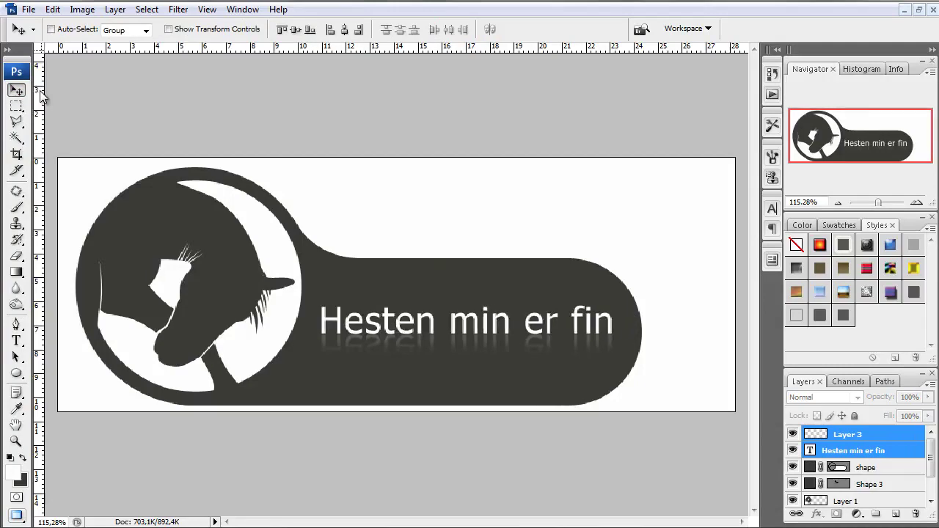
pyautogui.press('Right')
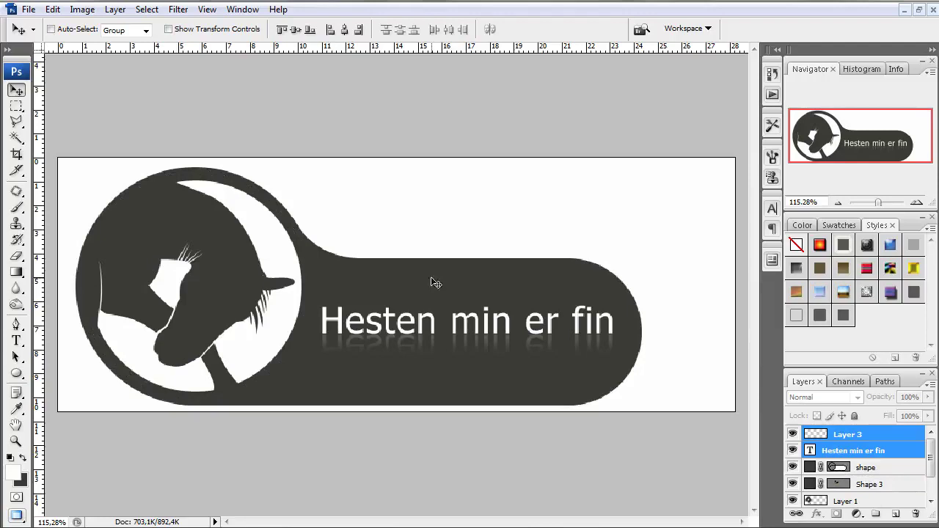
pyautogui.click(891, 468)
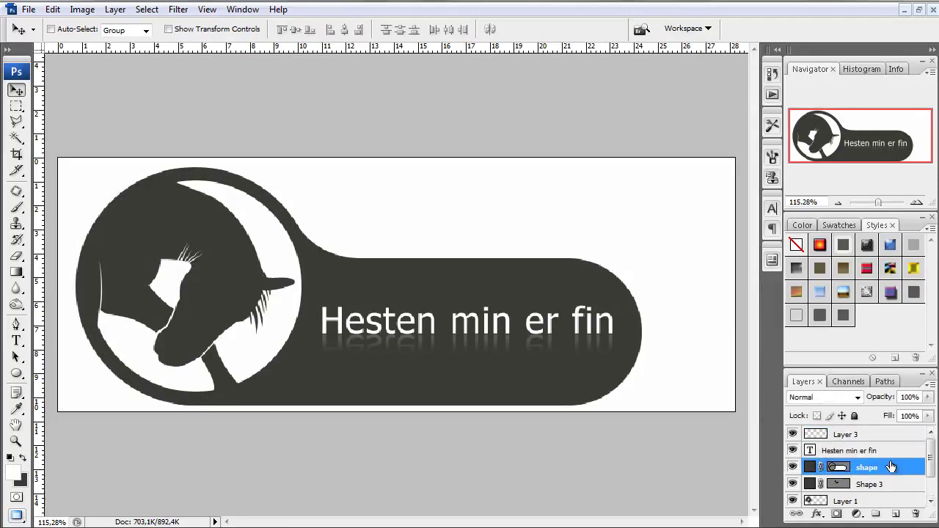
pyautogui.scroll(-2, 885, 468)
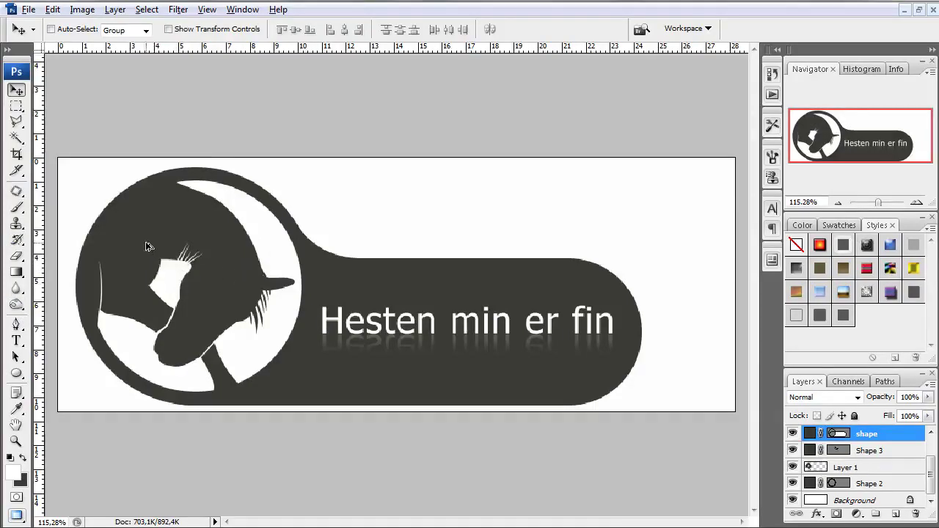
pyautogui.scroll(5, 146, 247)
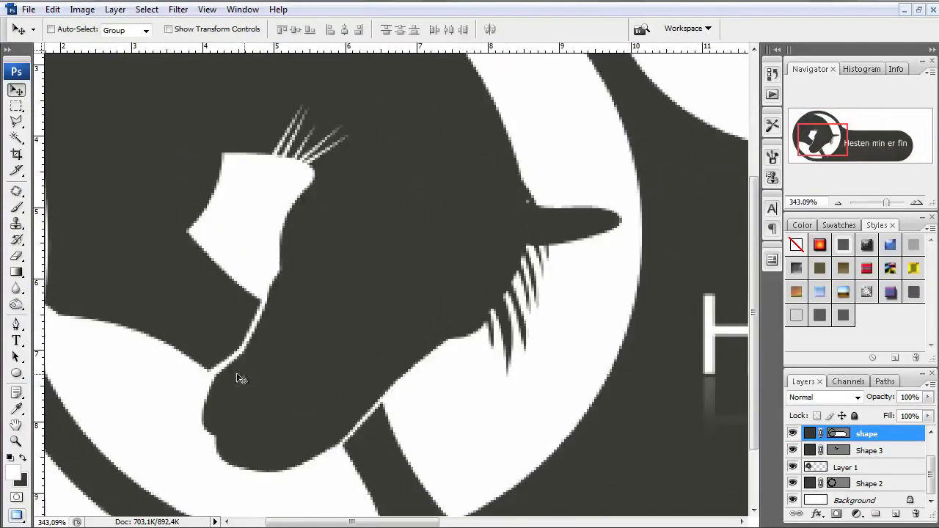
pyautogui.press('space')
pyautogui.moveTo(287, 306); pyautogui.dragTo(461, 331)
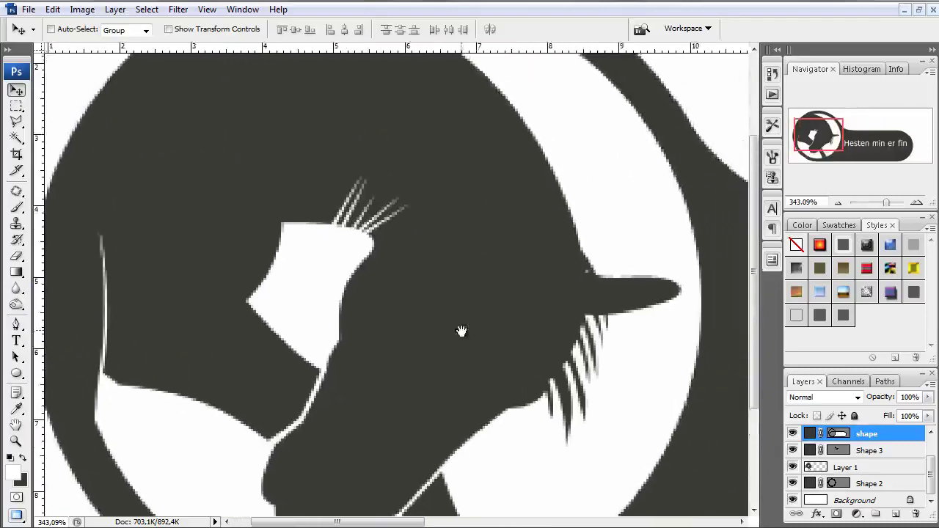
pyautogui.moveTo(465, 407); pyautogui.dragTo(428, 281)
pyautogui.moveTo(403, 185); pyautogui.dragTo(352, 249)
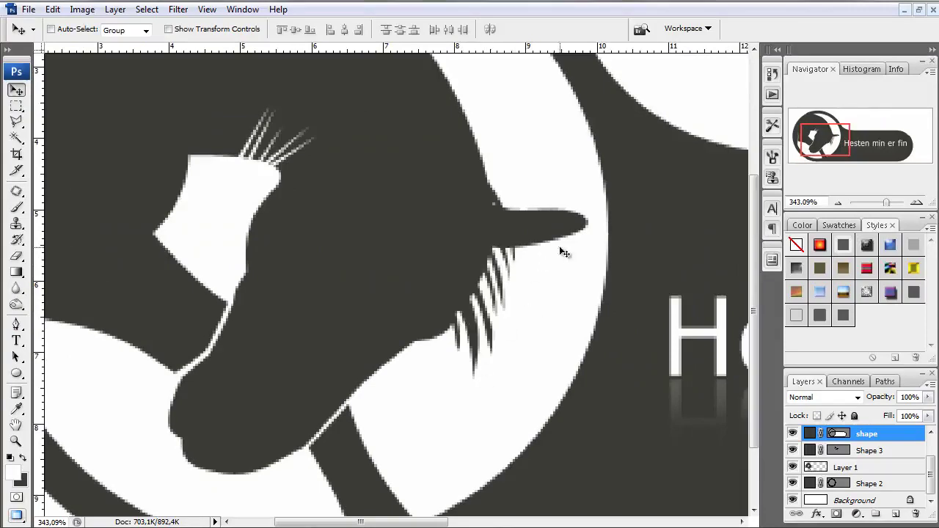
pyautogui.scroll(2, 477, 209)
pyautogui.moveTo(478, 210); pyautogui.dragTo(522, 377)
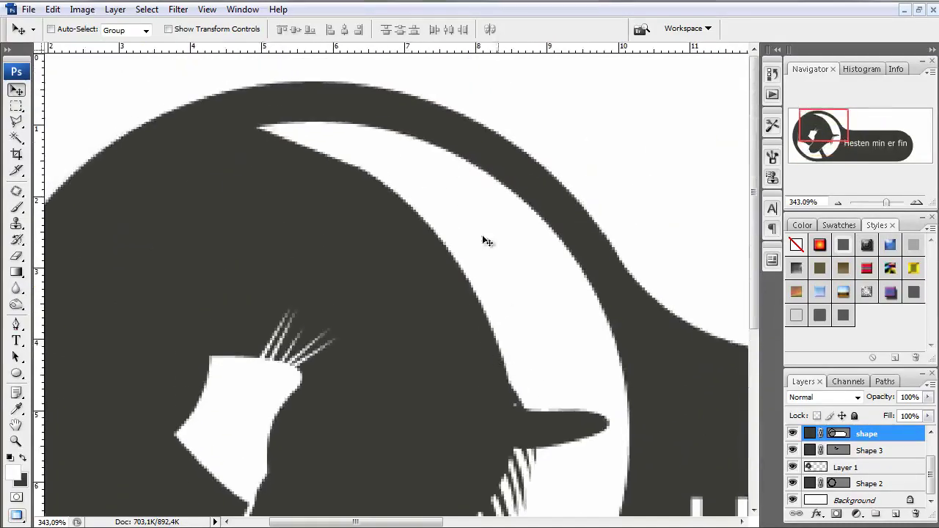
pyautogui.scroll(-3, 321, 343)
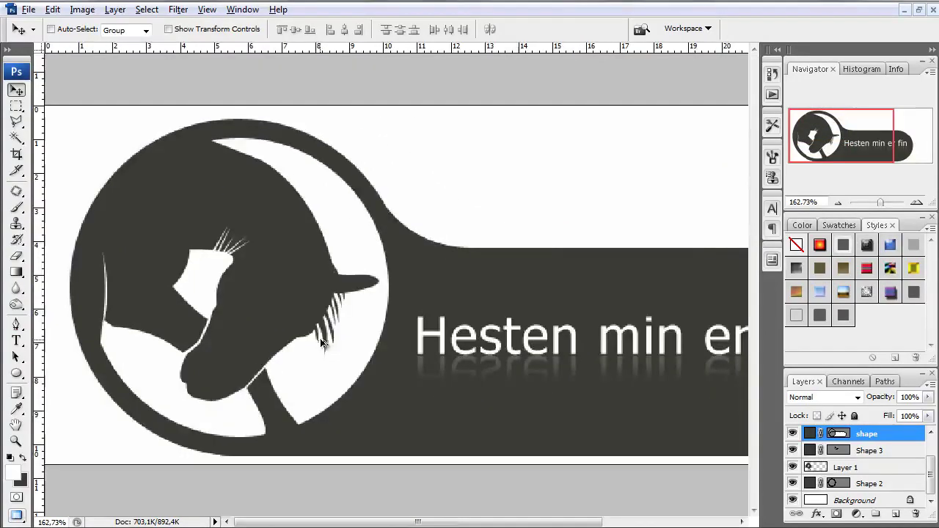
pyautogui.scroll(-1, 365, 342)
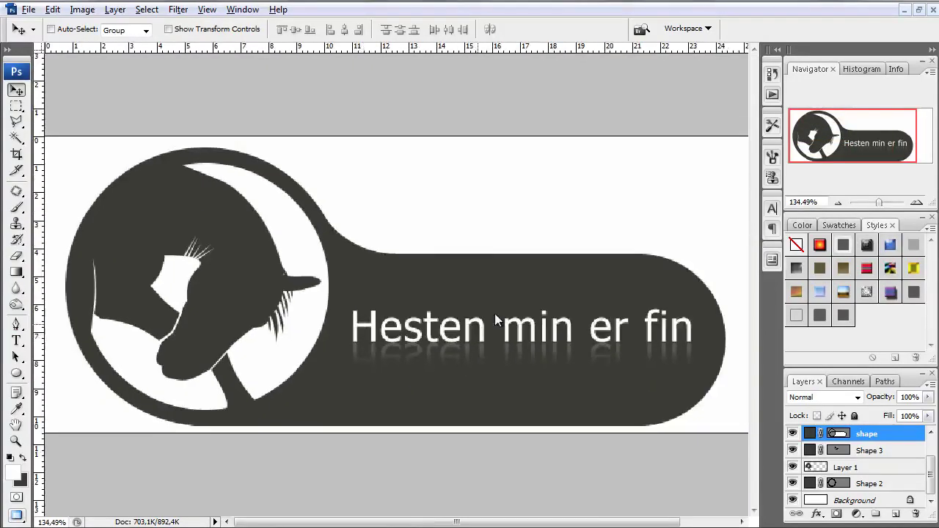
pyautogui.scroll(-1, 435, 285)
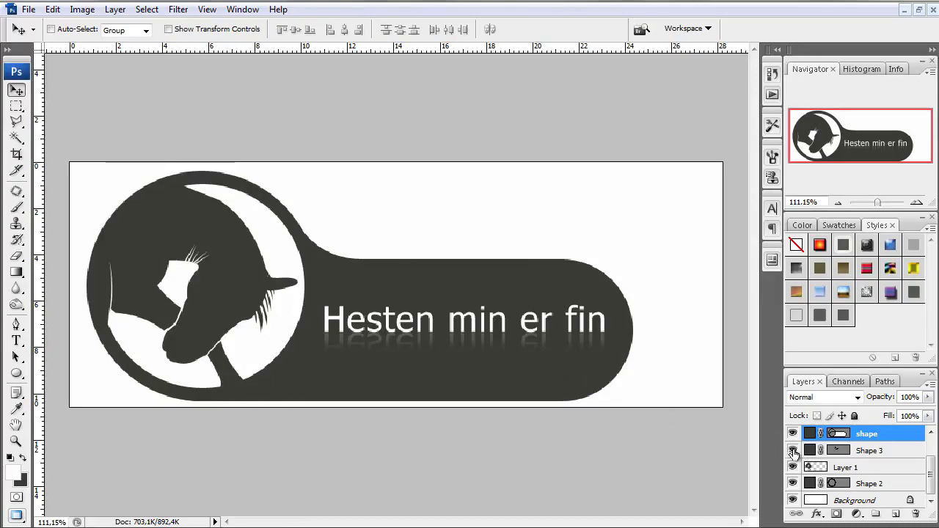
# Hide the bar and text layers, then draw the hooked swirl custom shape right of the ring
pyautogui.moveTo(793, 451); pyautogui.dragTo(793, 433)
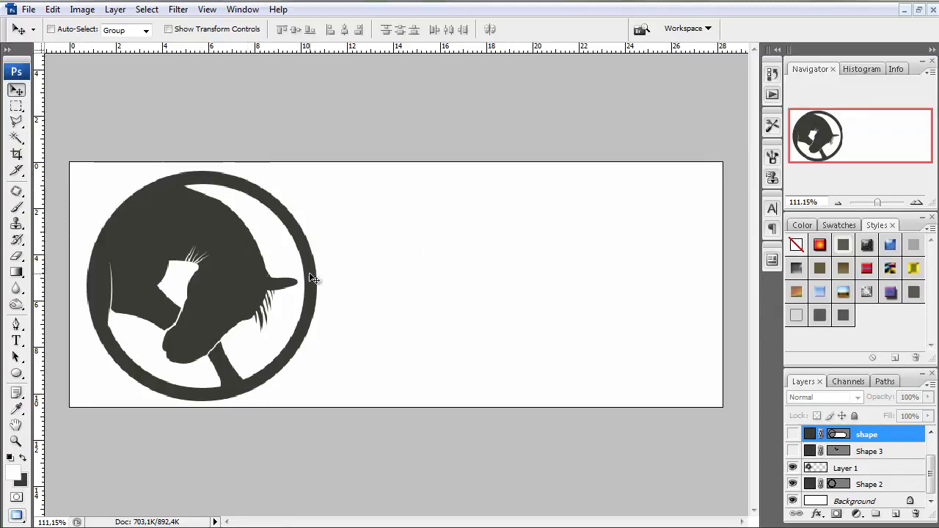
pyautogui.click(17, 372)
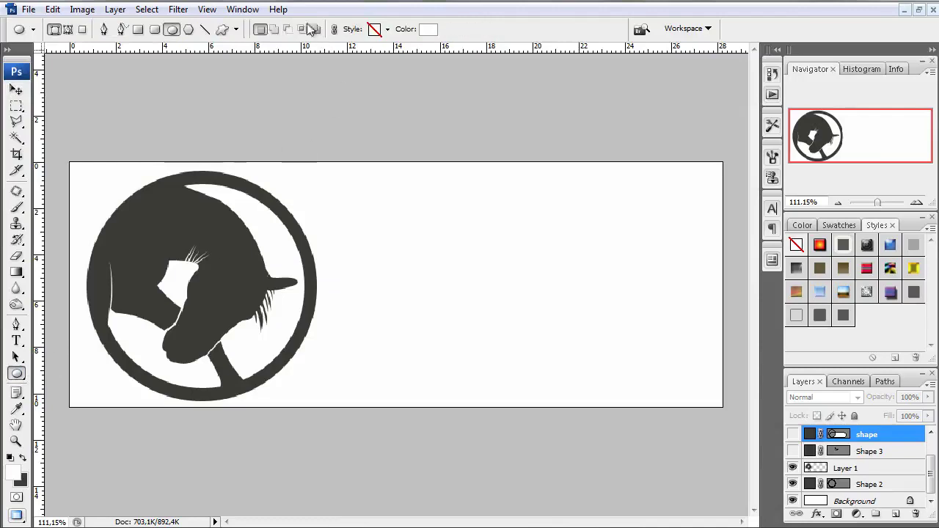
pyautogui.click(222, 29)
pyautogui.click(295, 29)
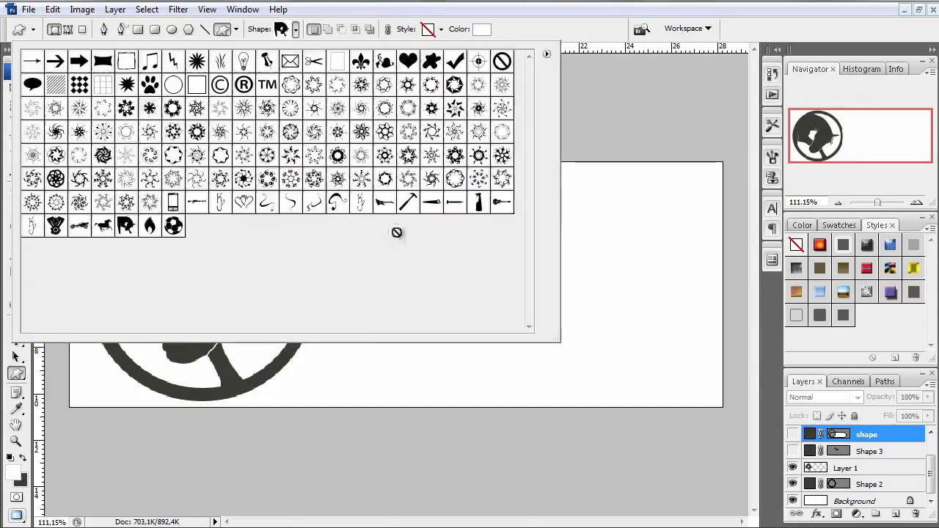
pyautogui.click(336, 203)
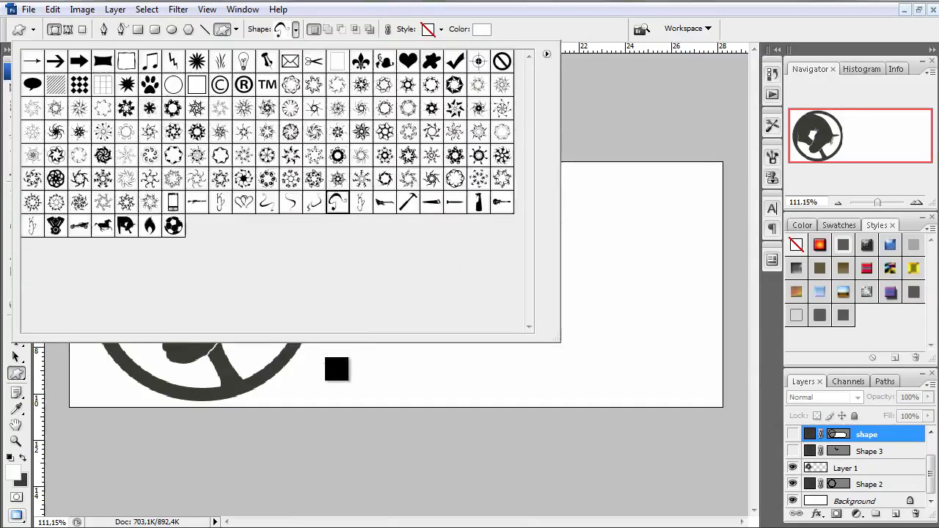
pyautogui.click(336, 369)
pyautogui.moveTo(331, 346); pyautogui.dragTo(465, 195)
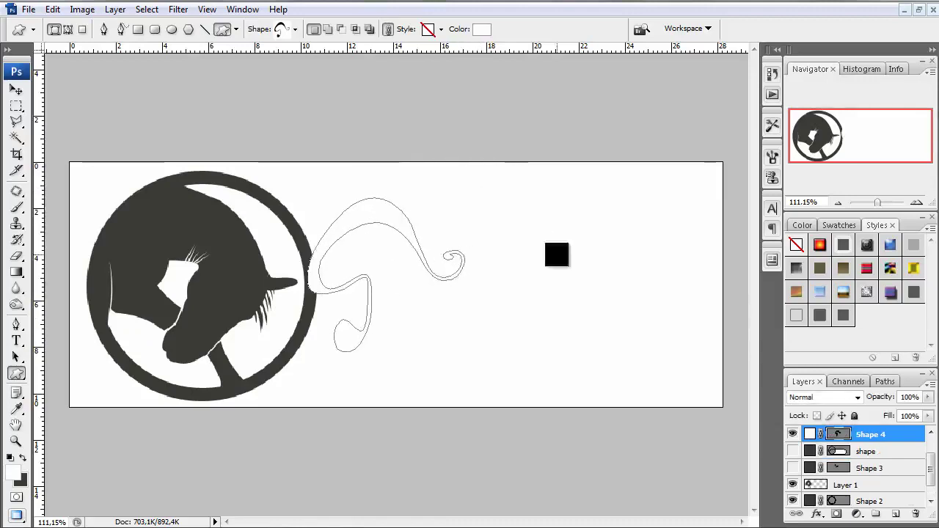
# Fill the Shape 4 swirl with the ring's dark grey #383933
pyautogui.doubleClick(808, 433)
pyautogui.moveTo(557, 337); pyautogui.dragTo(403, 402)
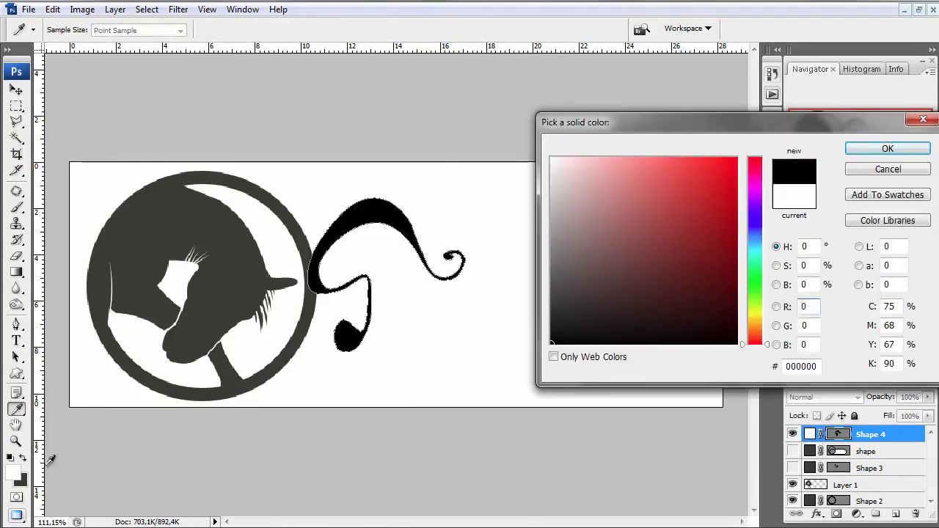
pyautogui.click(269, 213)
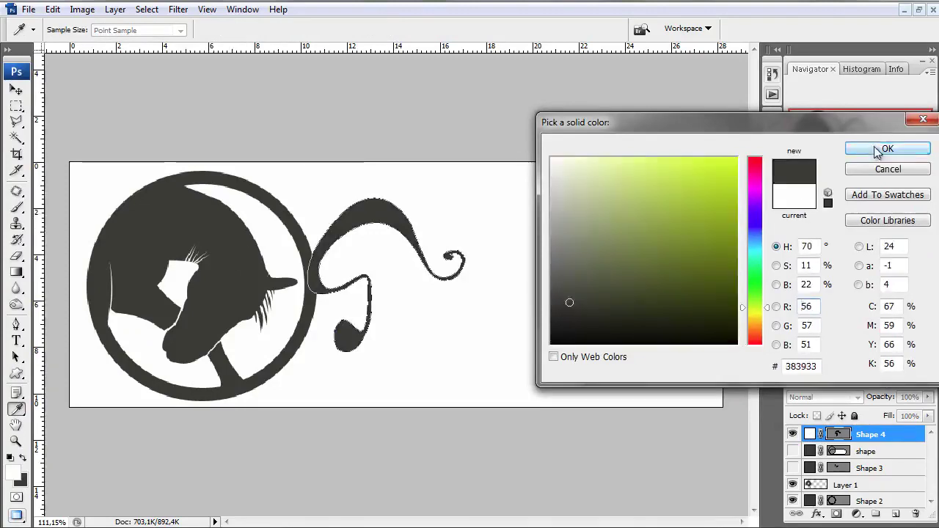
pyautogui.click(884, 149)
# Move the horse silhouette on Layer 1 out, then back inside the circle
pyautogui.click(874, 486)
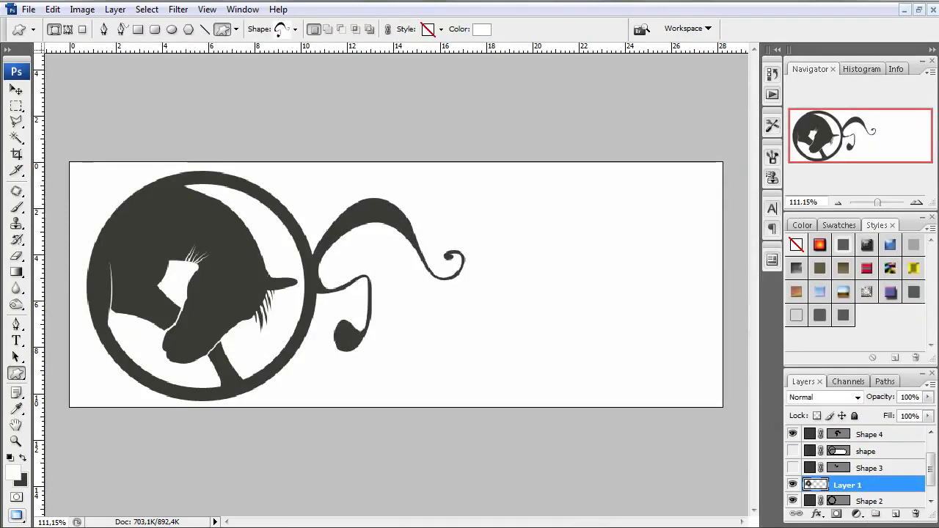
pyautogui.click(16, 89)
pyautogui.moveTo(360, 228)
pyautogui.mouseDown()
pyautogui.moveTo(353, 222)
pyautogui.moveTo(358, 234)
pyautogui.moveTo(365, 226)
pyautogui.mouseUp()
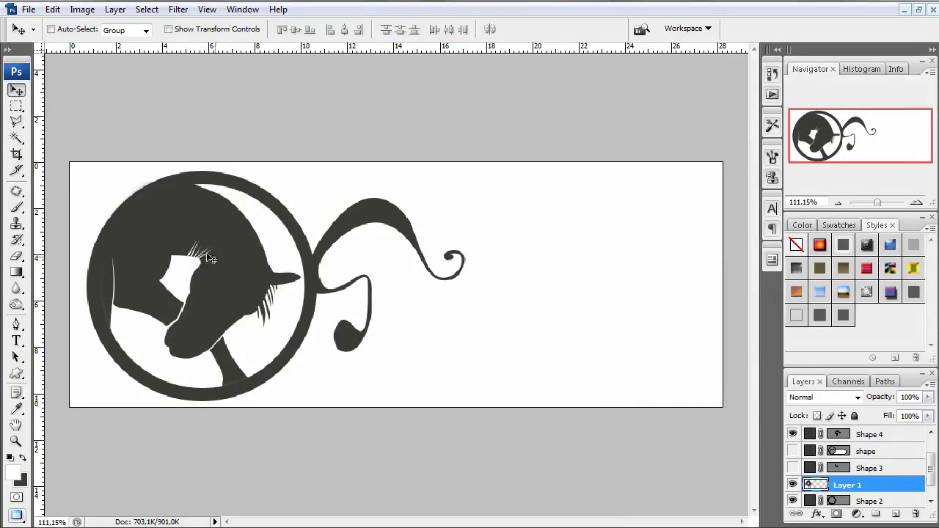
pyautogui.moveTo(211, 258); pyautogui.dragTo(574, 258)
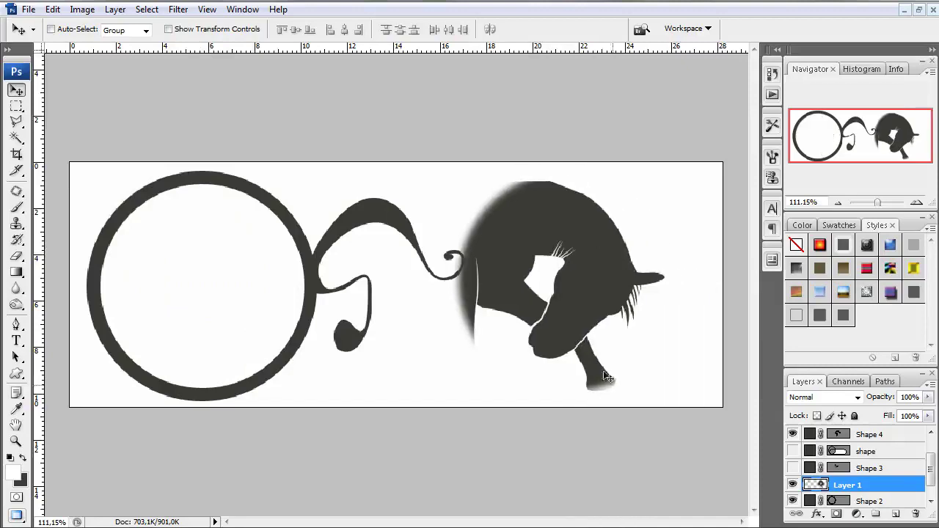
pyautogui.moveTo(596, 258); pyautogui.dragTo(261, 263)
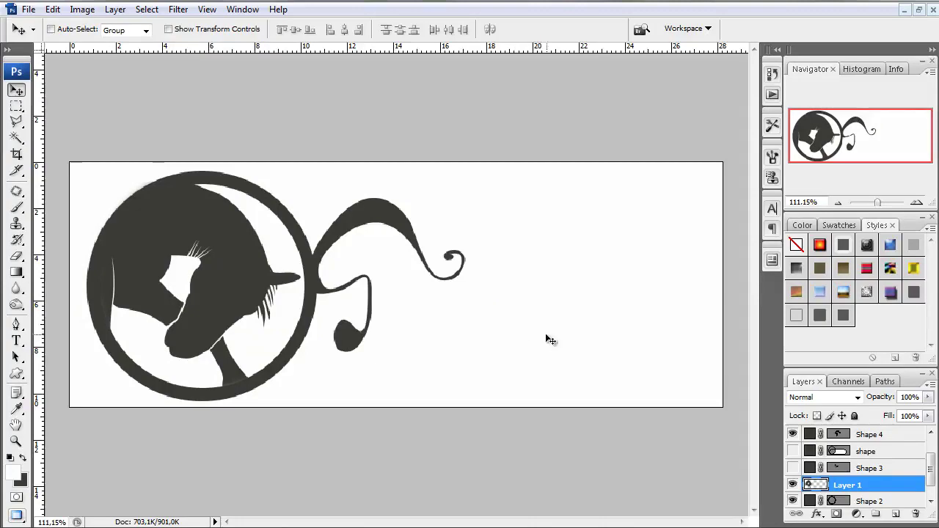